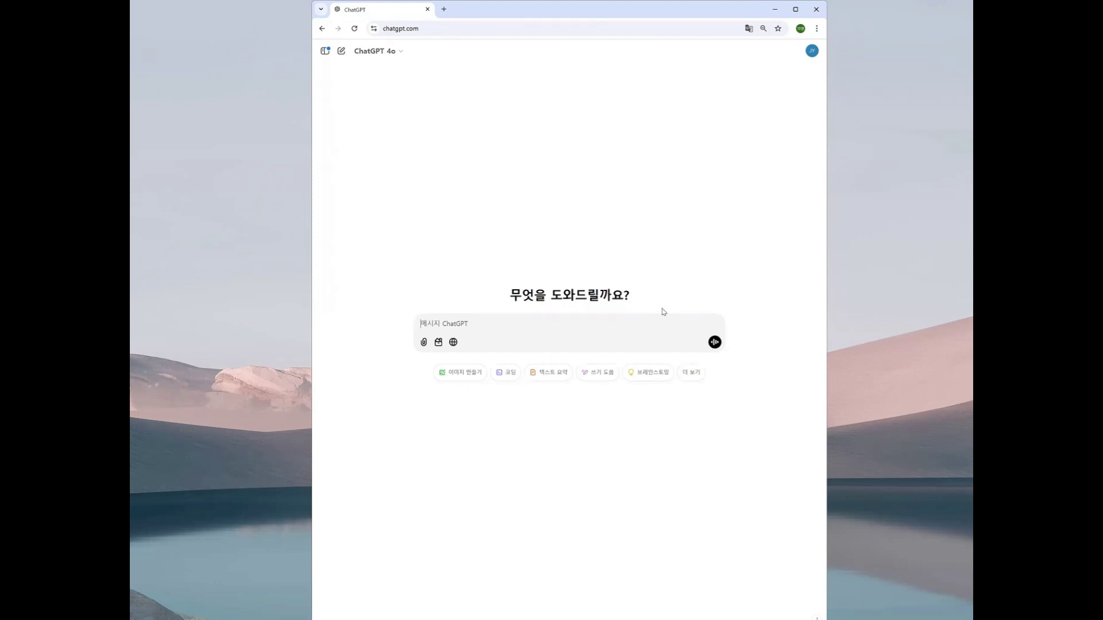
Step: Begin a Korean prompt introducing yourself as a PhD social science researcher narrowing the concept '그릿(grit)' to HRD and work-related 'work grit'
type("안녕하세요. 저는 ㅅ사회과학분야의")
key("BackSpace")
key("BackSpace")
type("ㄹ 연구하는 연구자입니다. 박사입니다. ")
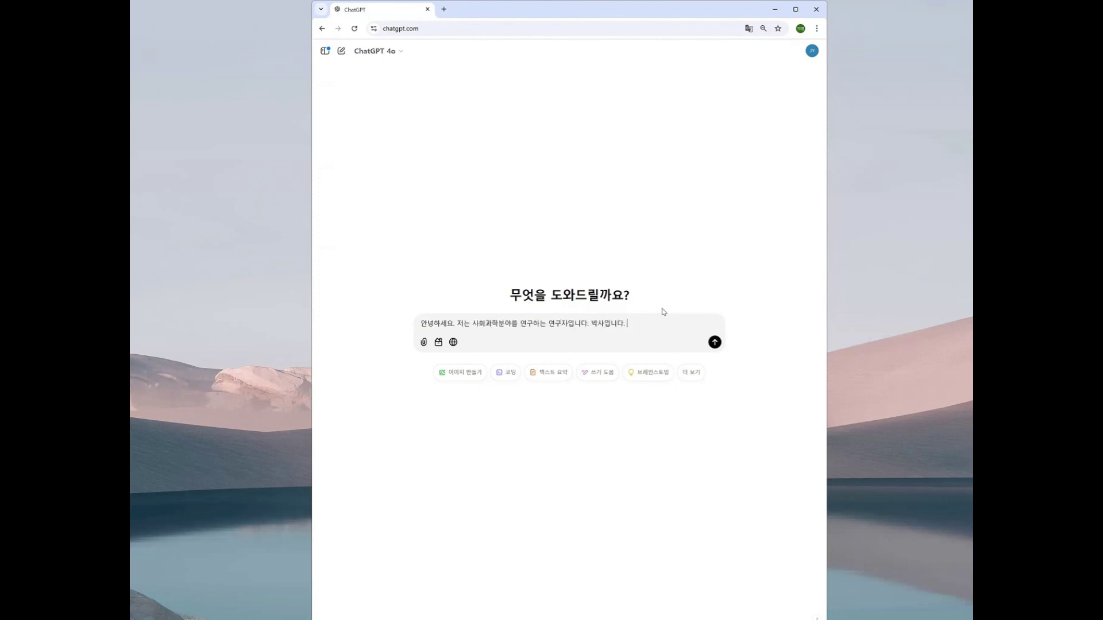
type("교육학과 심리학에서 연구가 많이 된 개념인 '그릿(grit)'을 H")
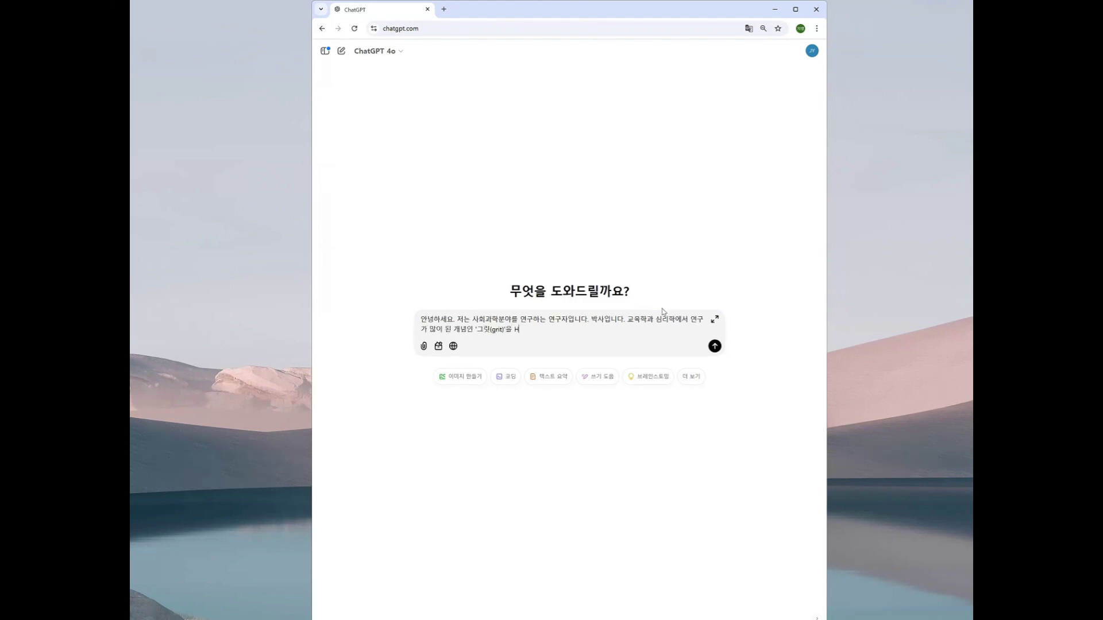
type("RD영역, 일과 관련된 그릿으로 범위를 좁혀서 연구하고 있어요. work grit")
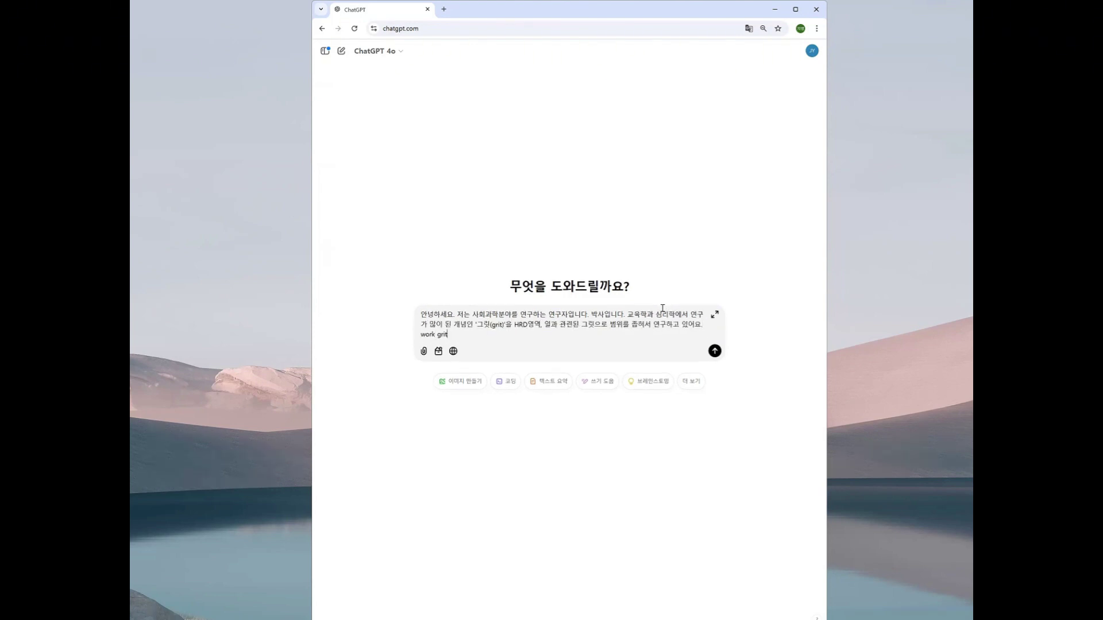
Step: Finish and send the prompt, asking for five theories usable in a paper to support a model linking work grit with task performance (과업성과)
type("이라고 개념을 명명하고, 연구를 해나가고 있습니다. work grit이 과업성과와 연관")
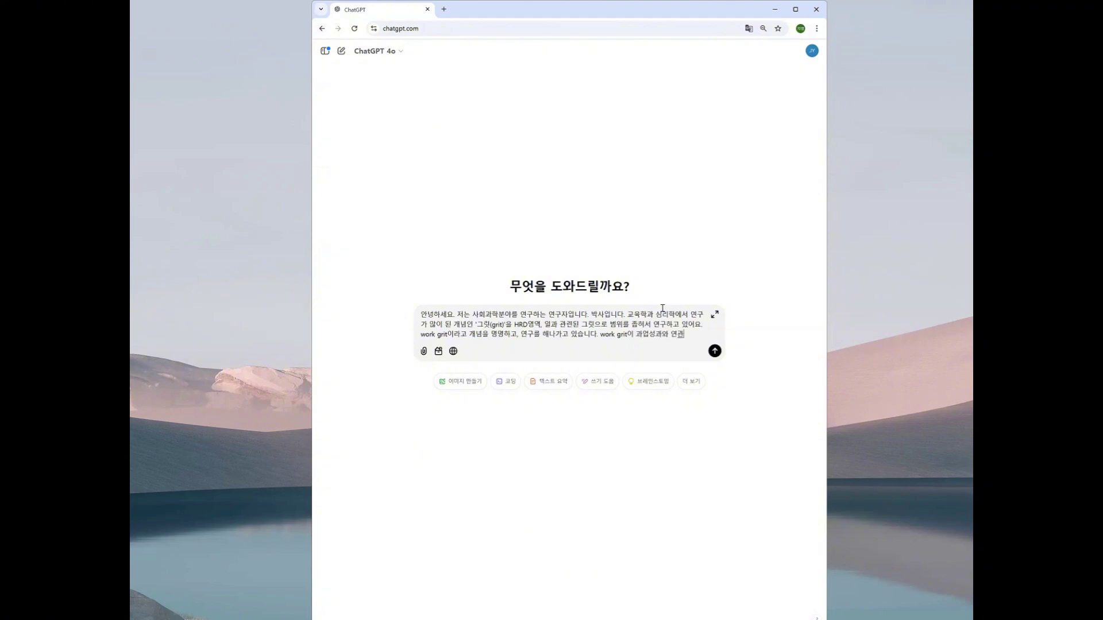
type("이 있다는 모형을 증명하고 싶은데, 참고할 수 있는 이론을 다섯가지 알려주세요. e")
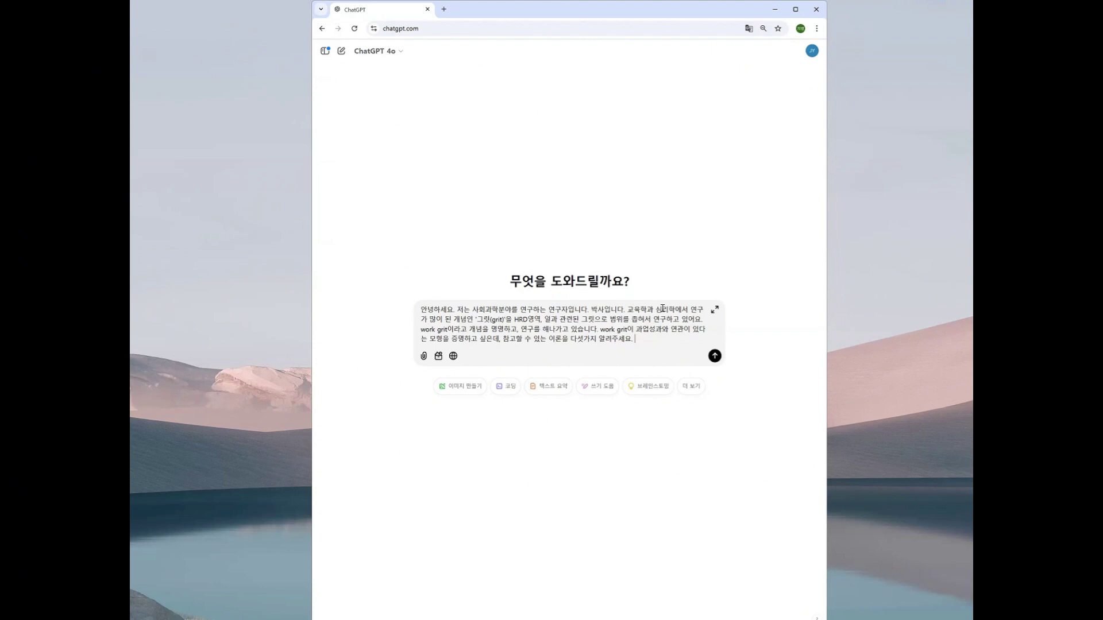
type("제가 논문에 새")
type("용할 수 있는 이론을 알려주세요.")
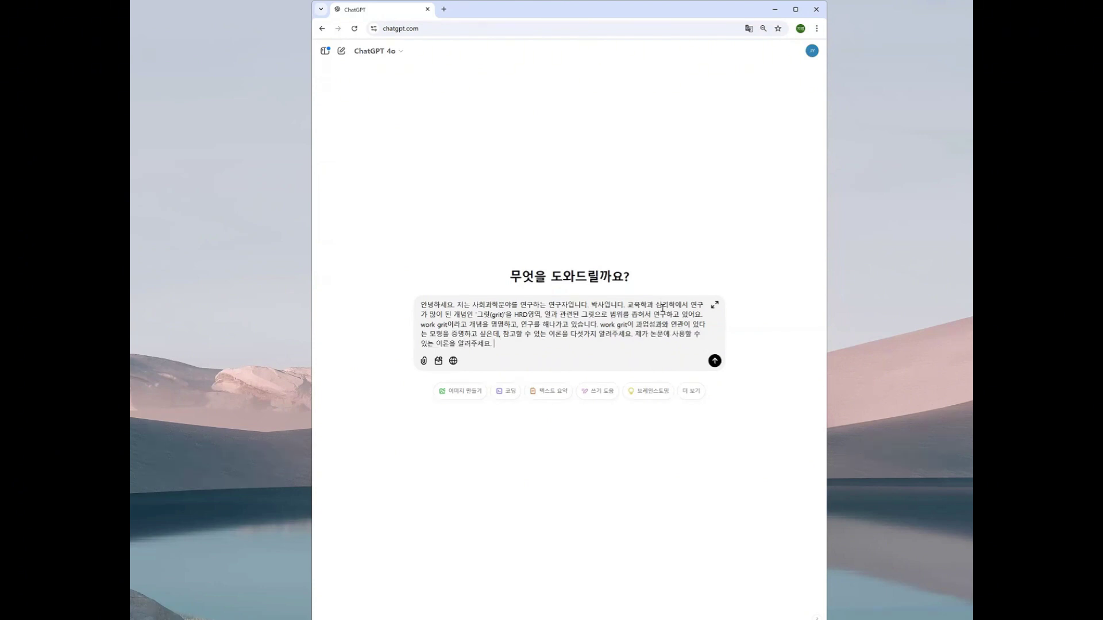
key("Return")
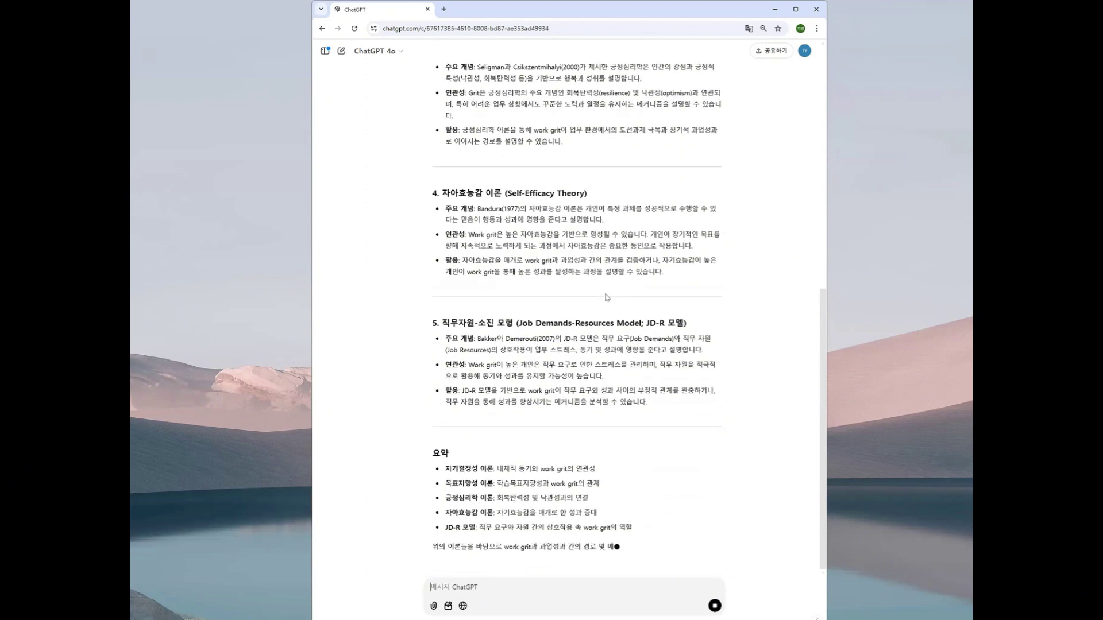
Step: Read through the recommended theories, examining the headings, key concepts and relevance to work grit from the first theory to the summary
scroll(712, 465, "up", 8)
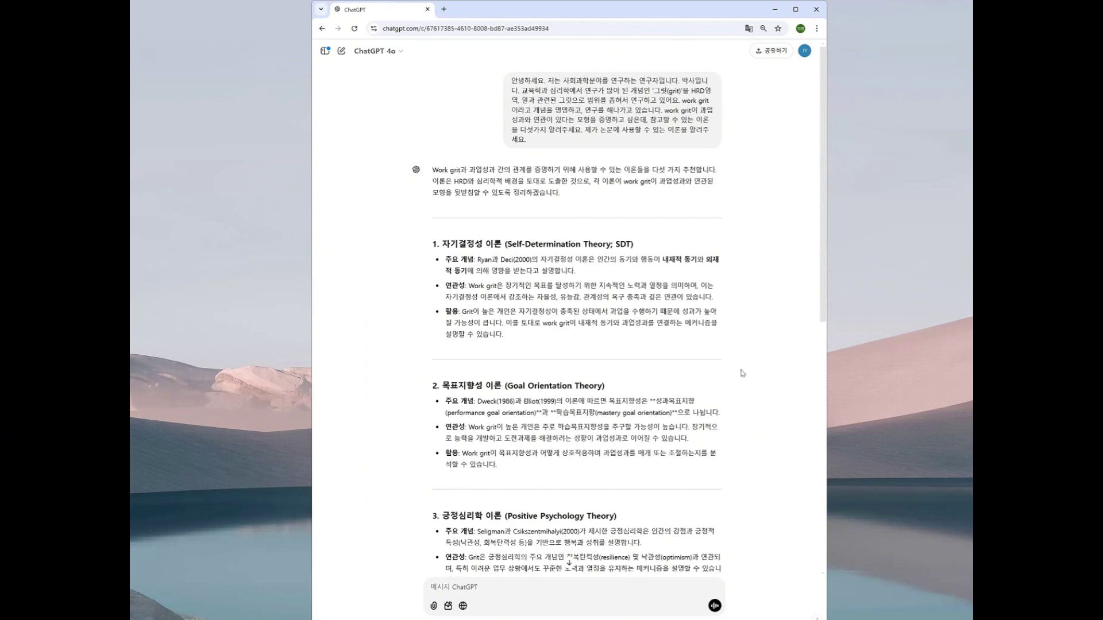
scroll(563, 302, "down", 1)
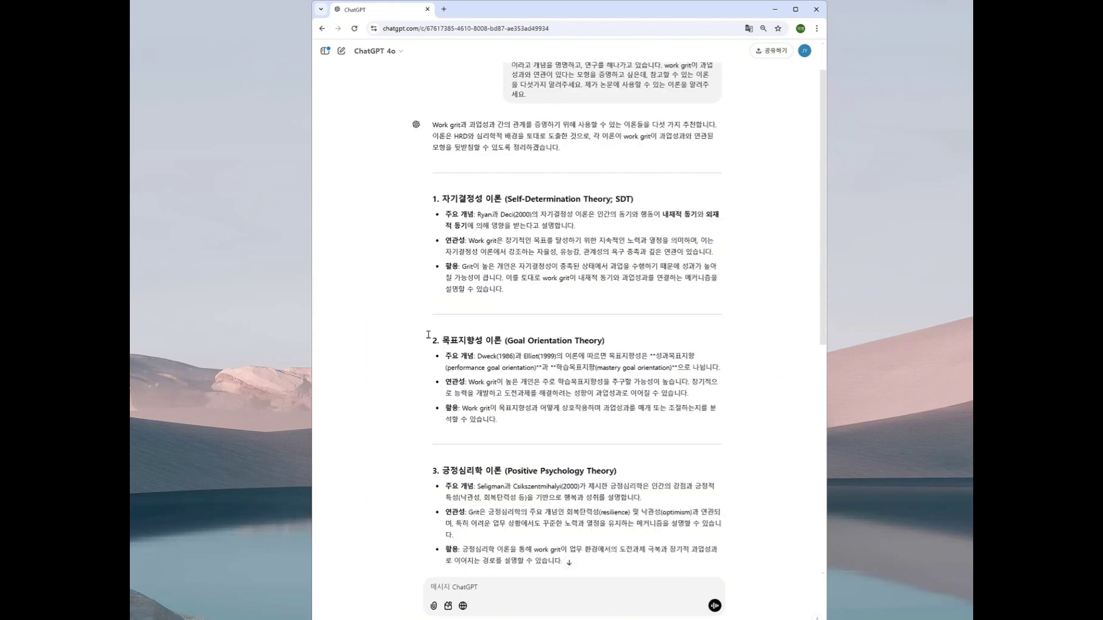
triple_click(506, 339)
left_click(612, 342)
left_click_drag(442, 199, 525, 200)
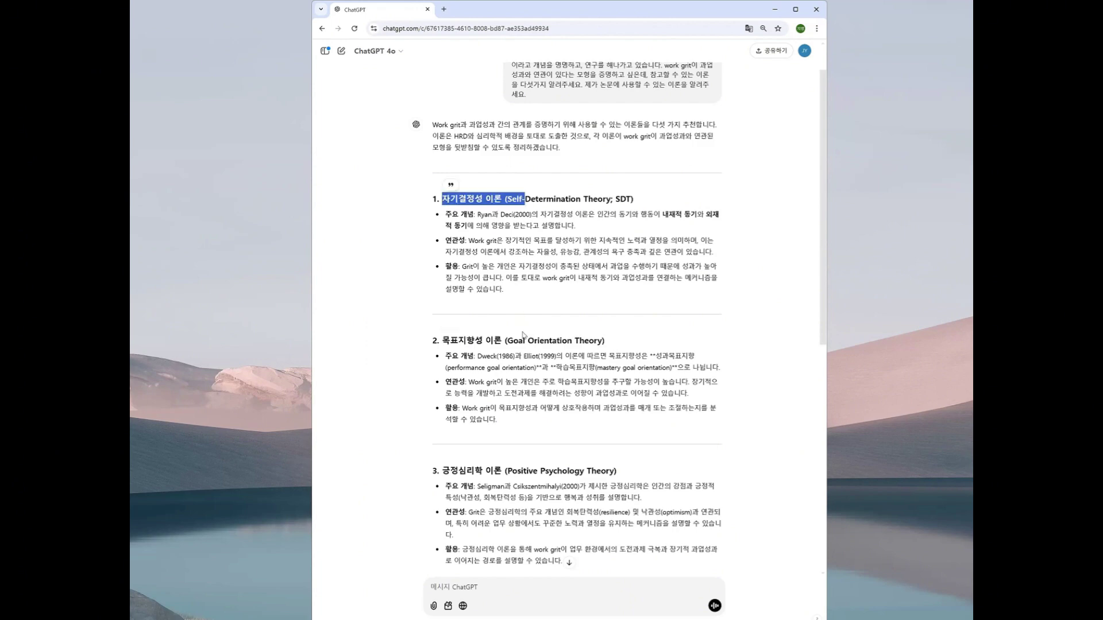
scroll(524, 328, "down", 2)
scroll(524, 327, "down", 3)
left_click_drag(442, 245, 512, 245)
scroll(517, 337, "down", 2)
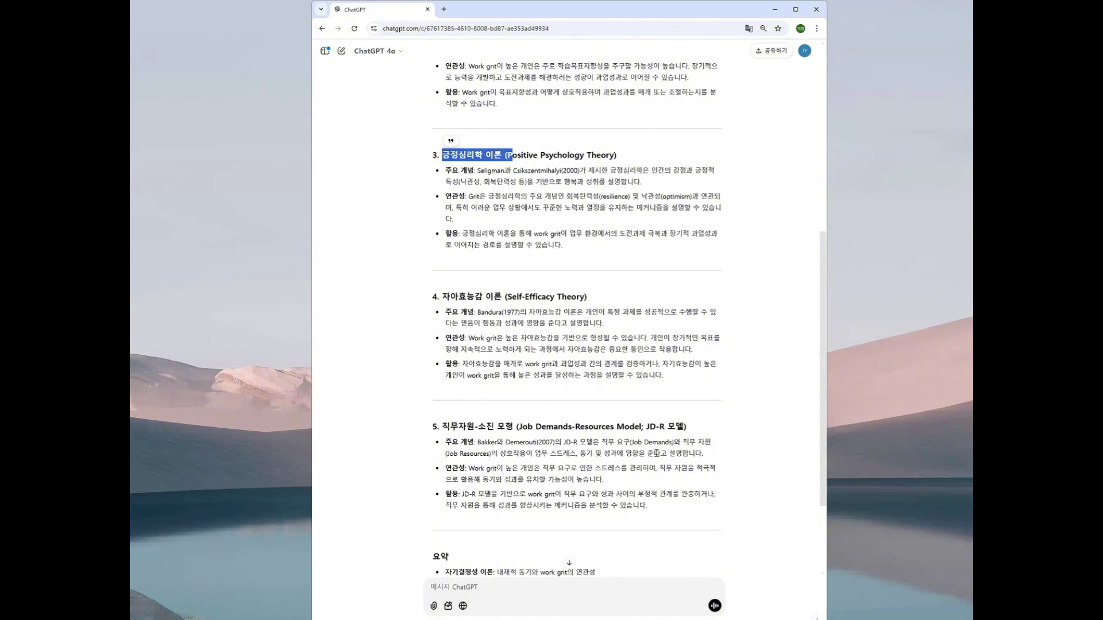
scroll(656, 440, "down", 3)
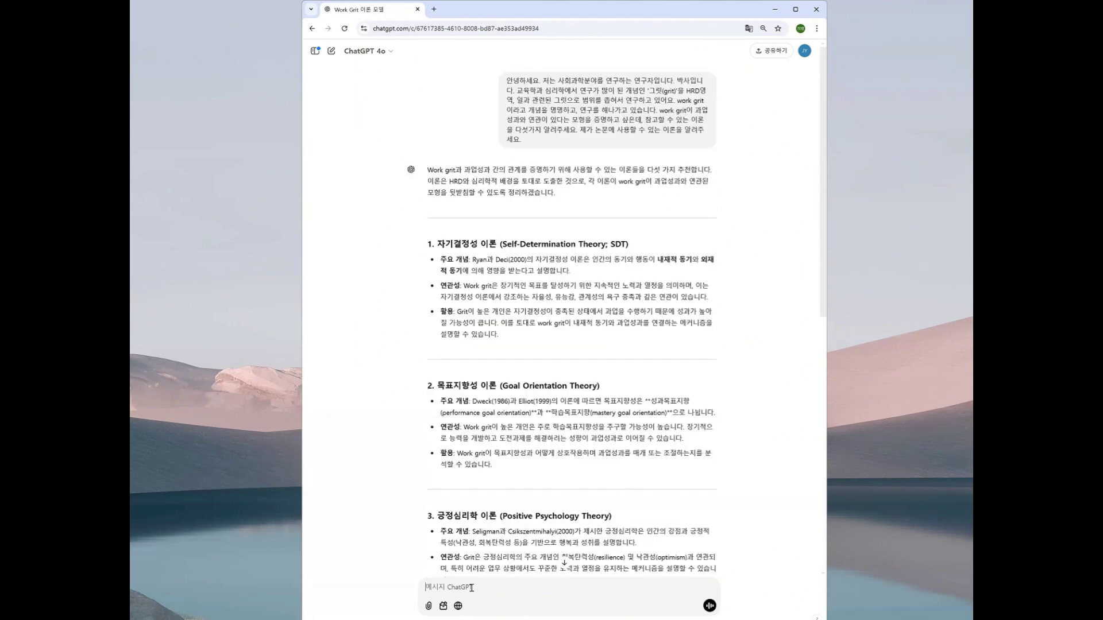
Step: Ask in Korean which scholars first proposed Goal Orientation Theory (목표지향성 이론) and request the original sources in APA style
type("목표지향성 이론")
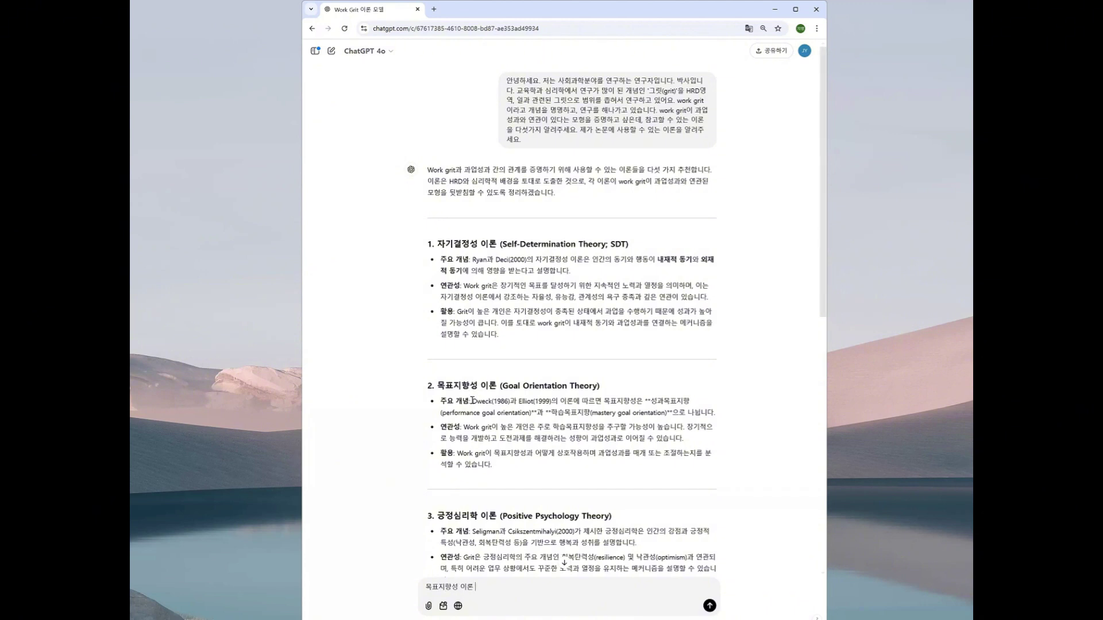
left_click_drag(472, 401, 560, 402)
left_click(493, 592)
type("을 초기에 주장한 학자드")
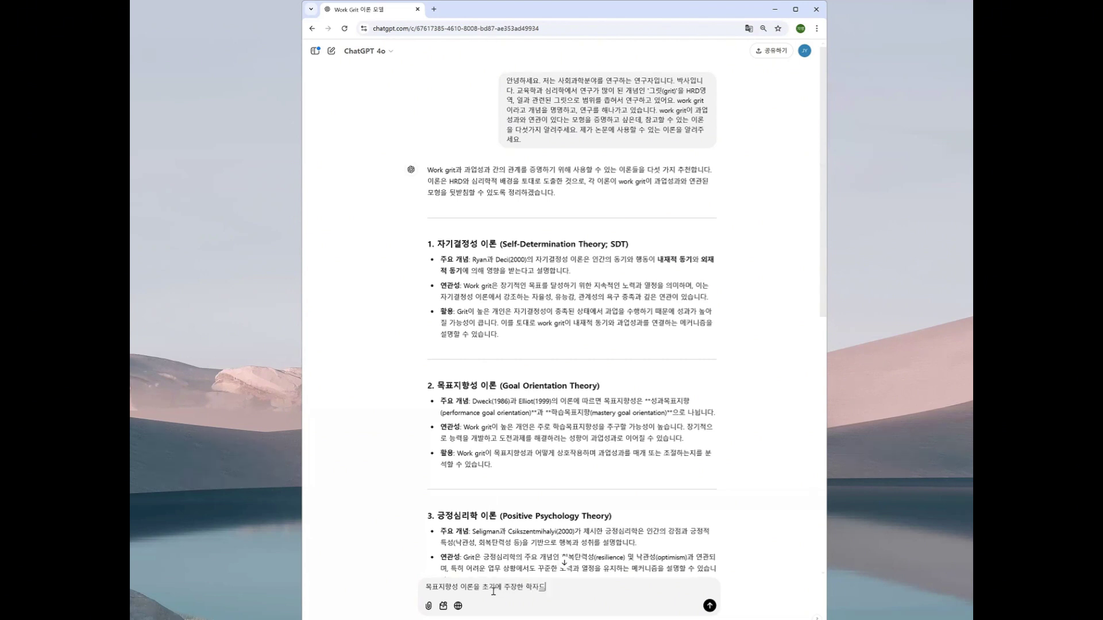
type("들을 알르")
type("고, ㄷ")
type("무")
type("을 apa스타일로 알려")
type("주세요")
key("Return")
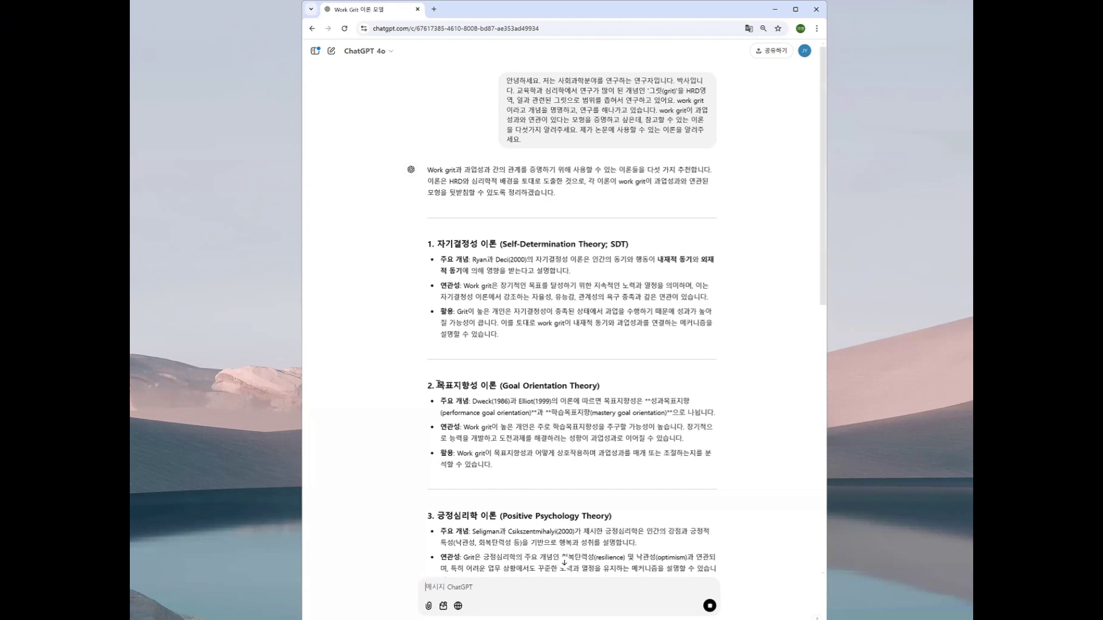
Step: Examine the early scholars and APA-style sources given for Goal Orientation Theory, and recheck the Job Demands-Resources Model entry
triple_click(612, 382)
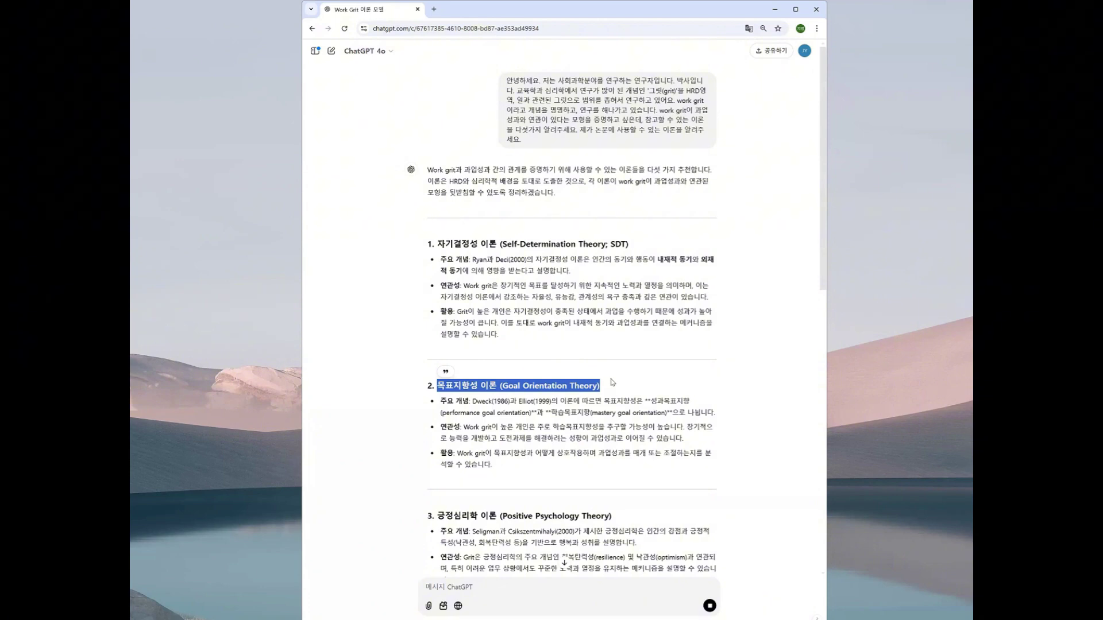
left_click(646, 377)
scroll(643, 374, "down", 10)
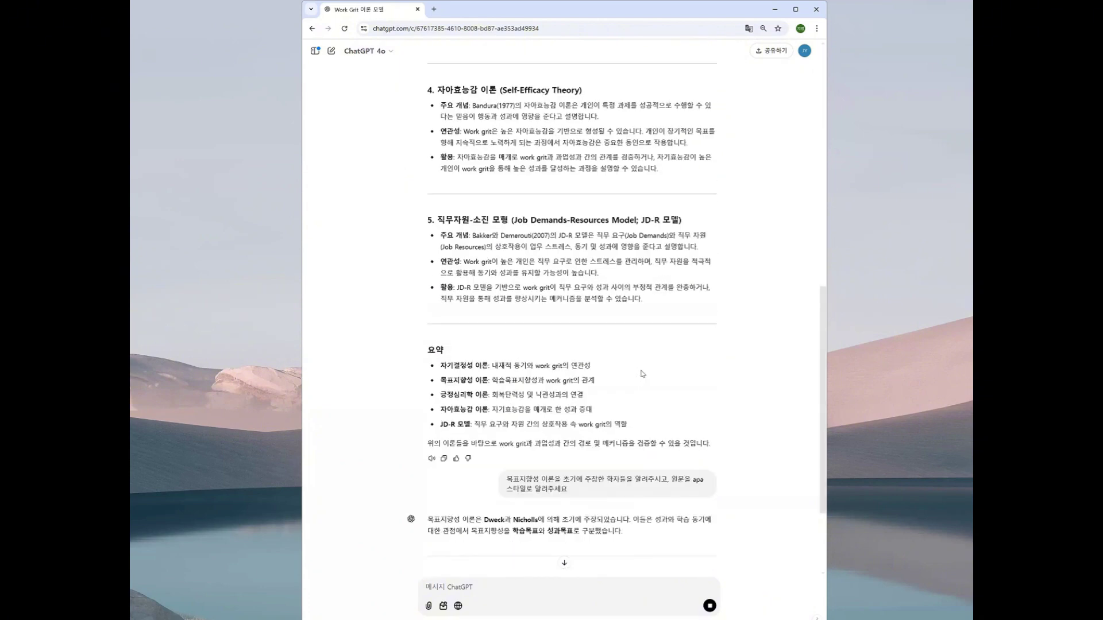
scroll(643, 374, "down", 3)
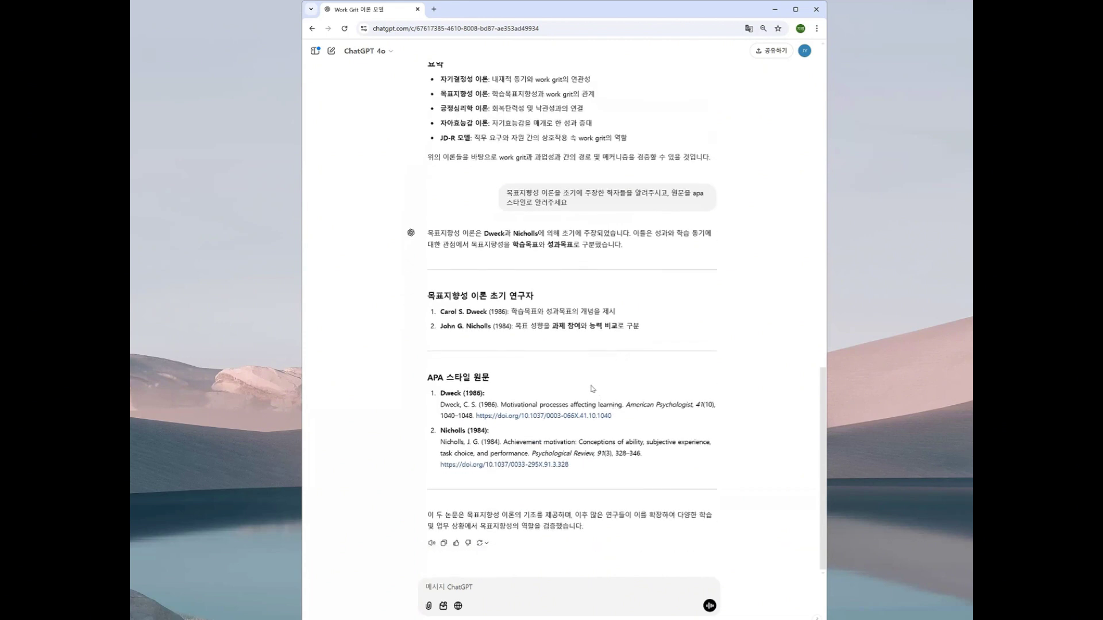
double_click(468, 314)
left_click(465, 324)
left_click_drag(440, 404, 562, 405)
left_click_drag(636, 420, 634, 419)
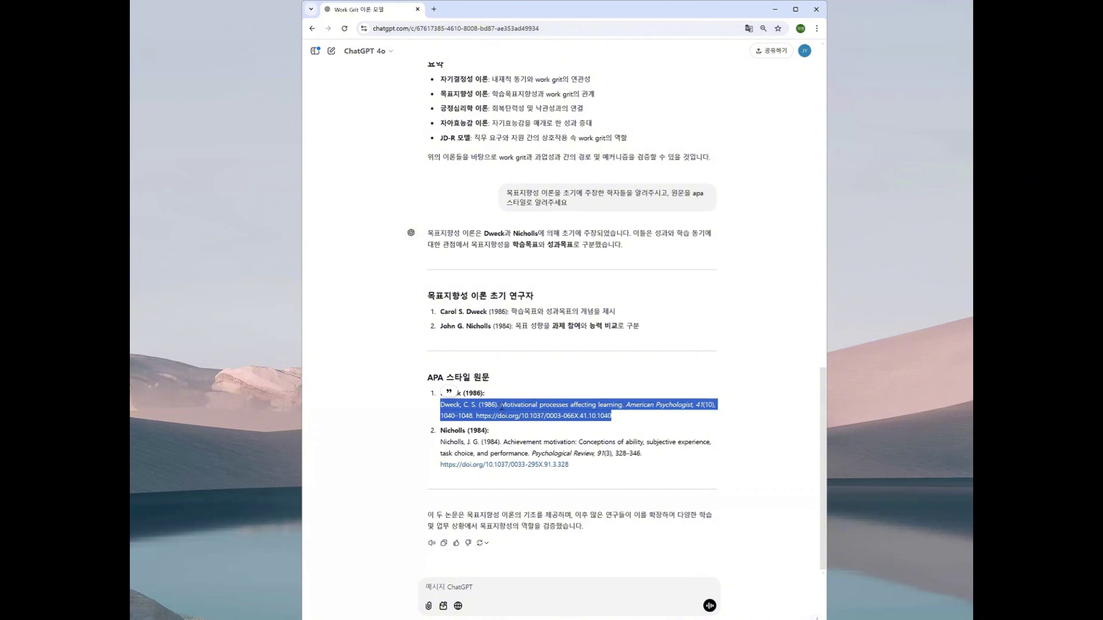
left_click(524, 414)
left_click_drag(706, 404, 441, 405)
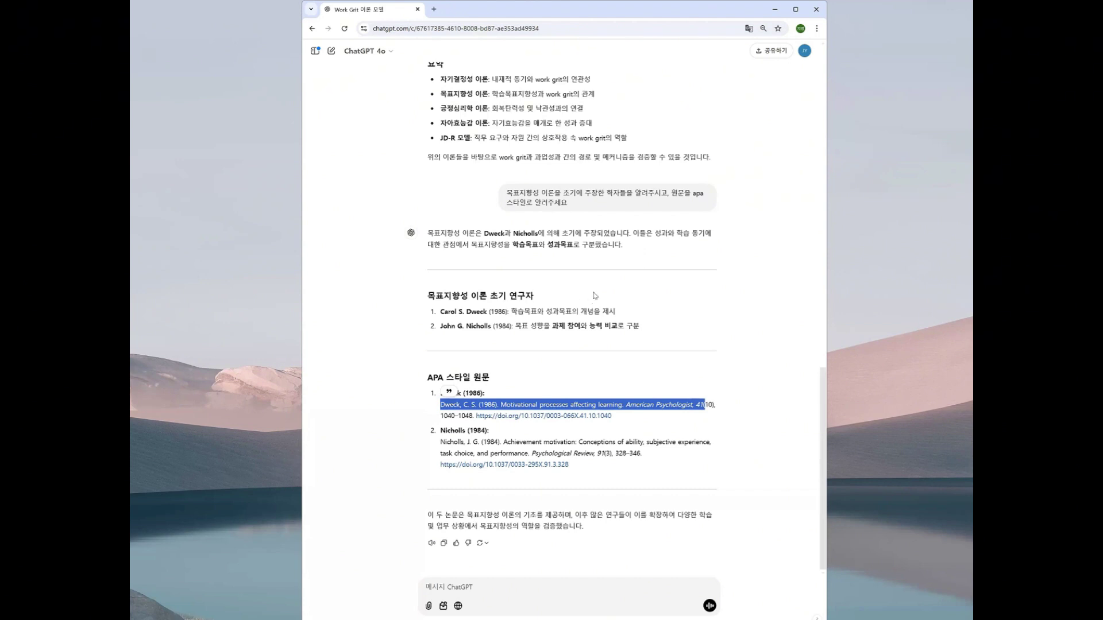
left_click(557, 360)
scroll(557, 360, "up", 7)
left_click_drag(438, 340, 712, 340)
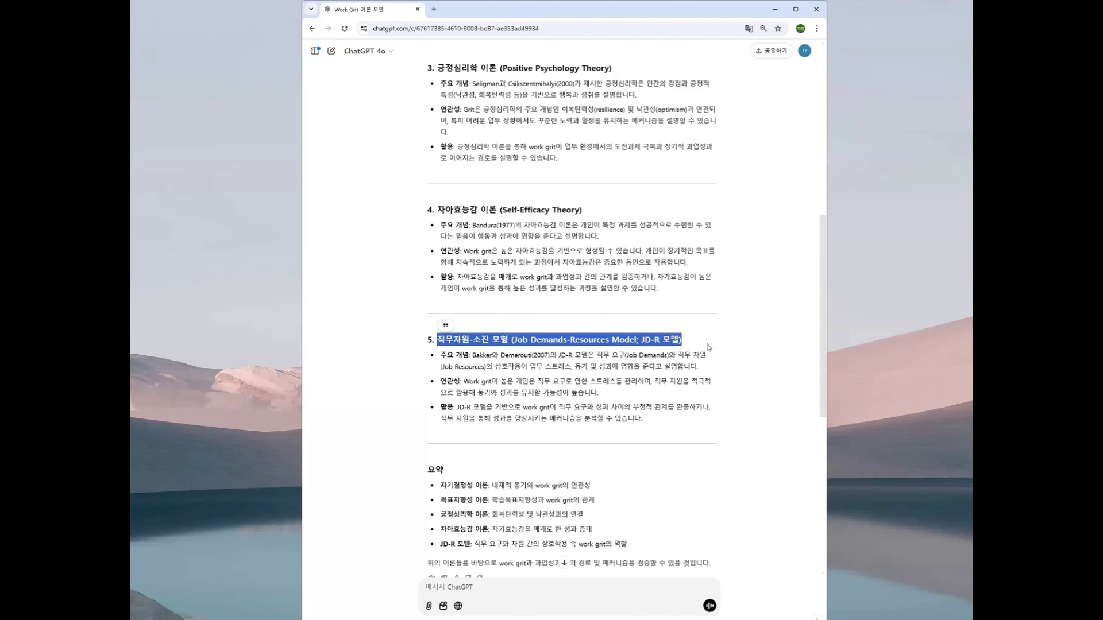
scroll(721, 352, "down", 5)
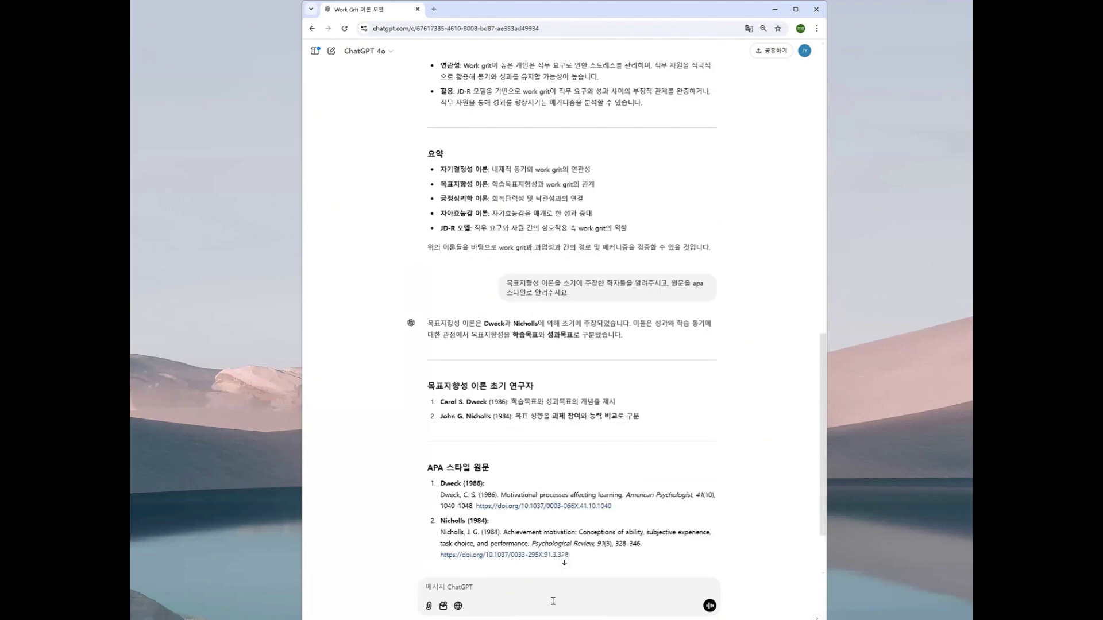
scroll(552, 602, "down", 2)
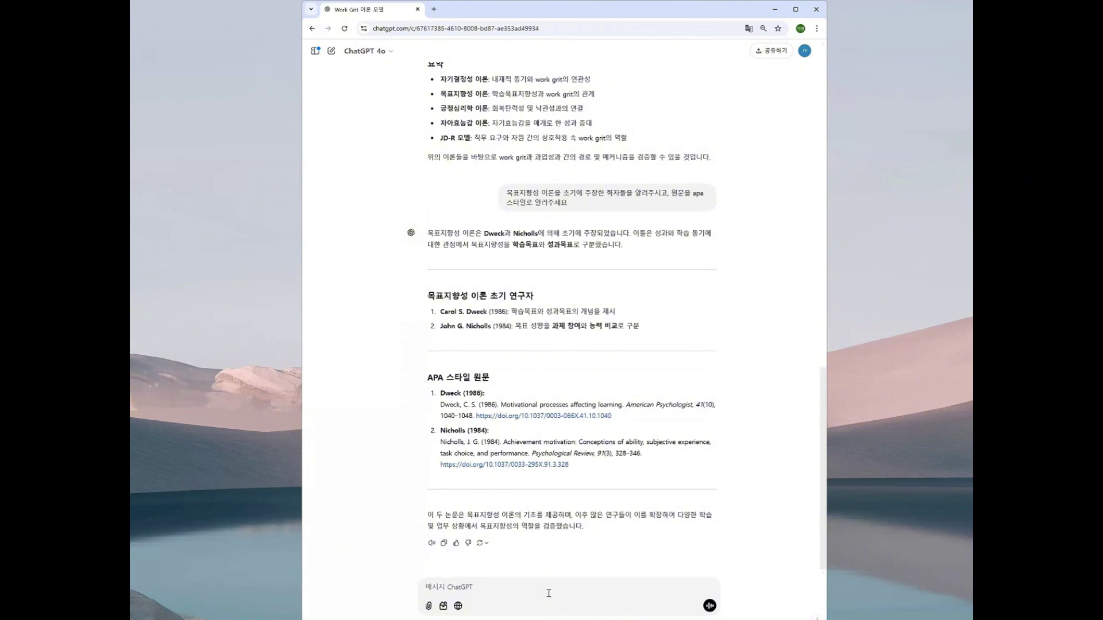
Step: Ask in Korean for the theories to be reintroduced as only three specific to HRD, and review the explanations in the answer
type("HRD의")
type(" spe")
type("cific")
type(" 된 연구논")
type("문")
key("BackSpace")
key("BackSpace")
key("BackSpace")
type("이론들로 다시 소개해주세요. 세개대")
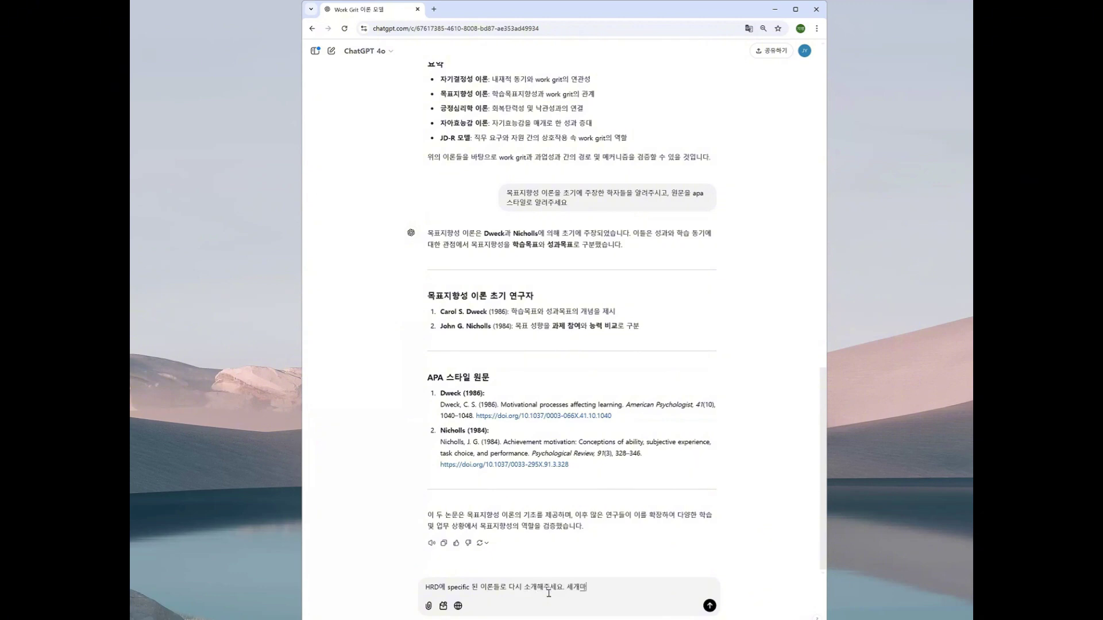
type(" 주세요")
key("Return")
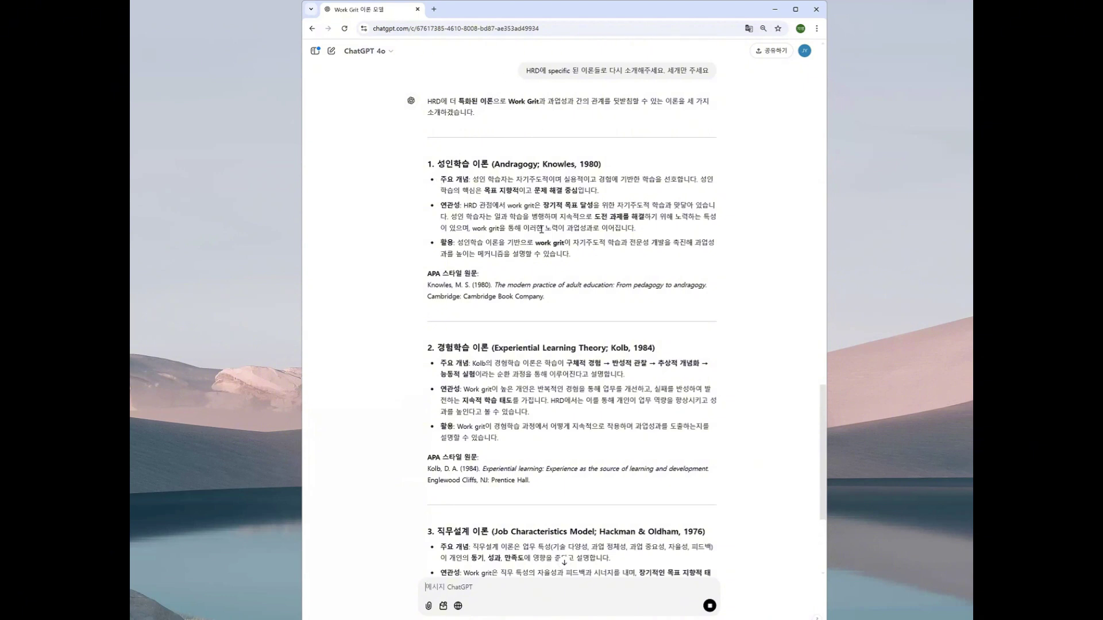
left_click_drag(440, 176, 574, 256)
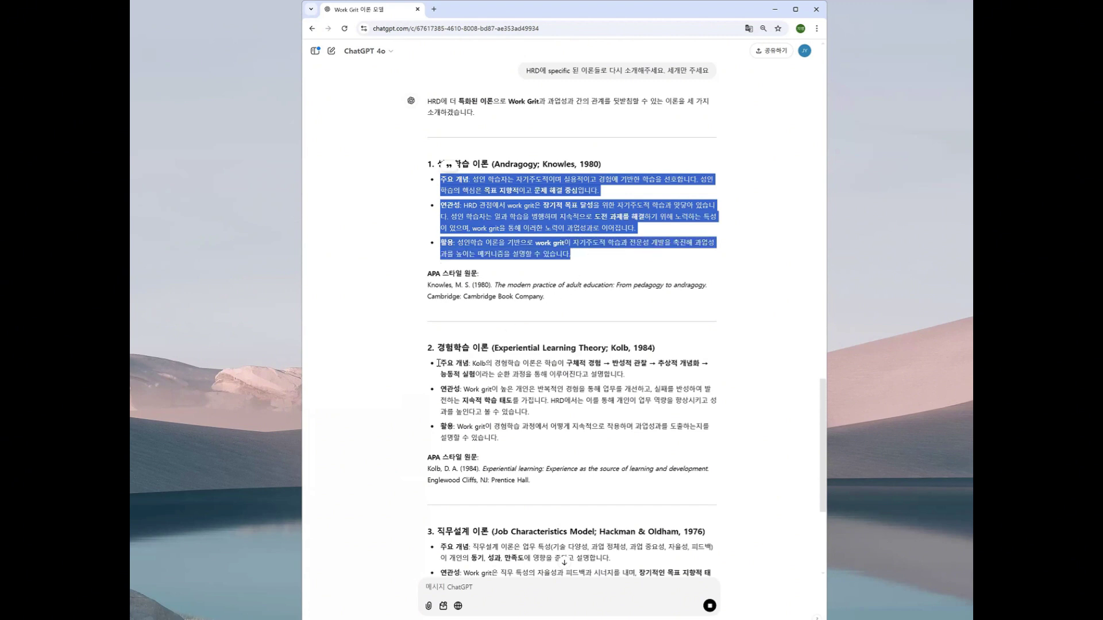
left_click_drag(438, 363, 529, 440)
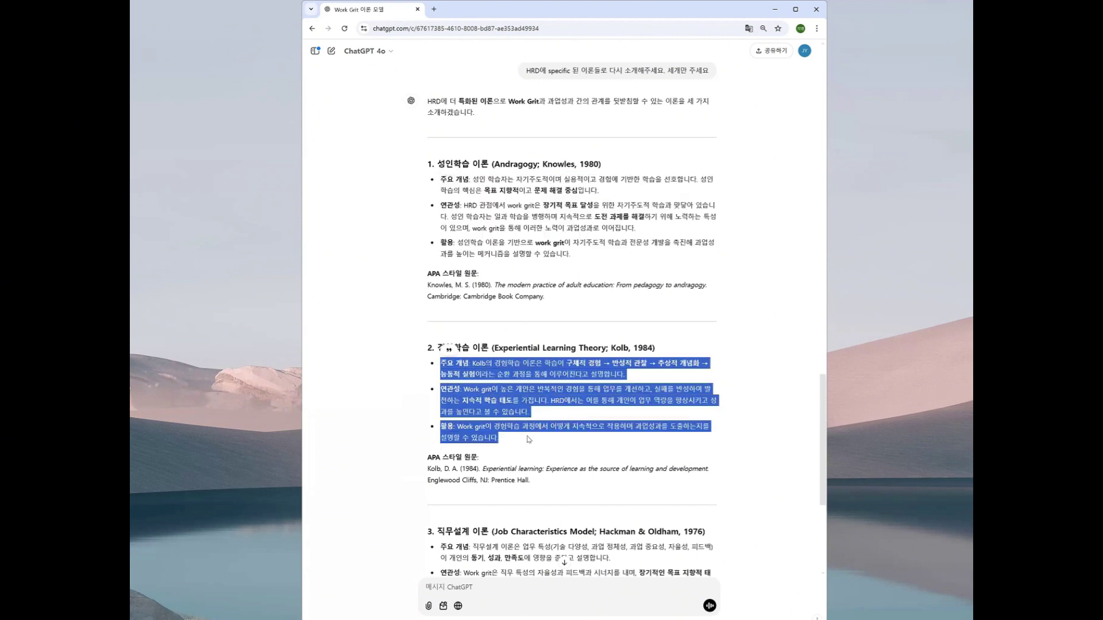
left_click(536, 436)
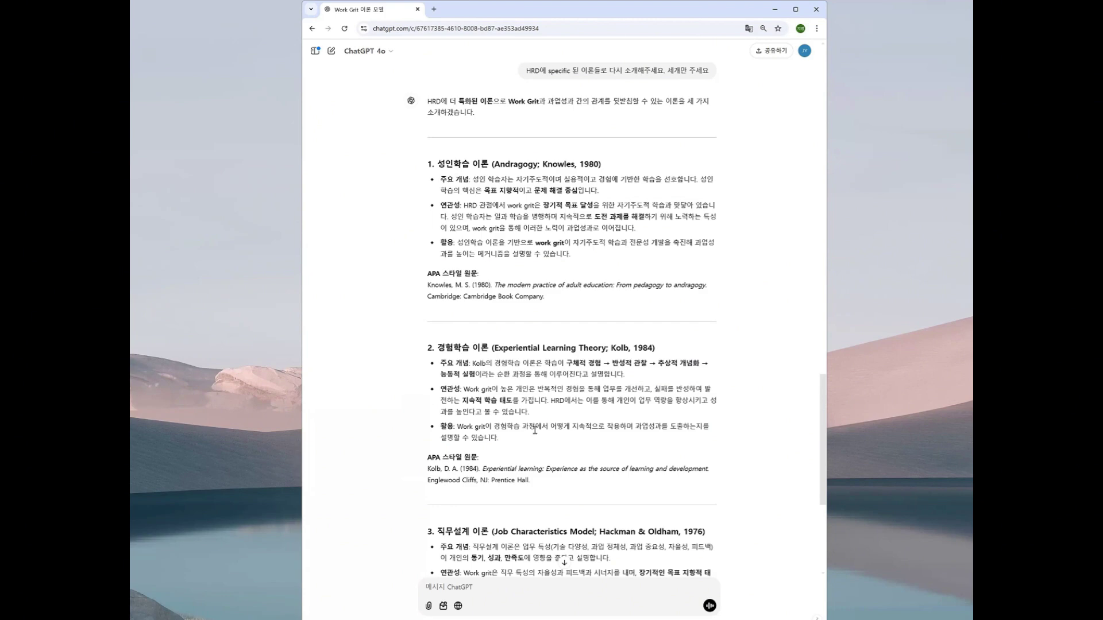
scroll(535, 431, "down", 5)
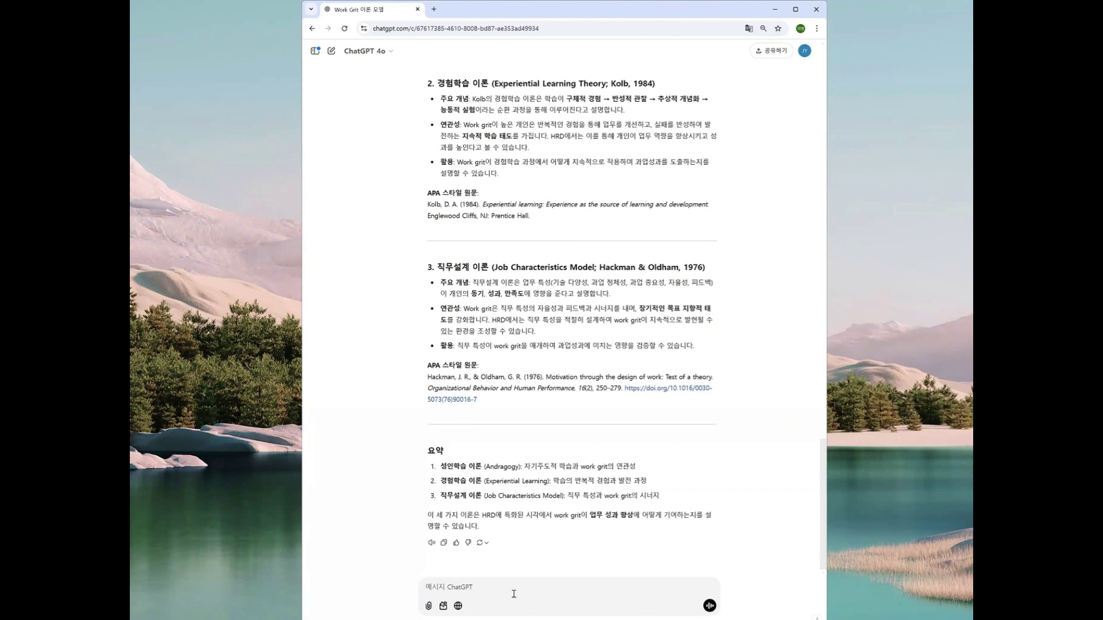
Step: Start a new Korean prompt asking for theories that can be connected with feedback-seeking behaviour (피드백추구행동)
type("피드백주구행되에 관련된 이론")
key("BackSpace")
key("BackSpace")
key("BackSpace")
key("BackSpace")
key("BackSpace")
key("BackSpace")
type("관련된 이")
key("BackSpace")
key("BackSpace")
key("BackSpace")
key("BackSpace")
key("BackSpace")
key("BackSpace")
key("BackSpace")
type("과 연결시킬 수 있니는 이론을 소개해줘")
key("BackSpace")
type("세요. 피드백")
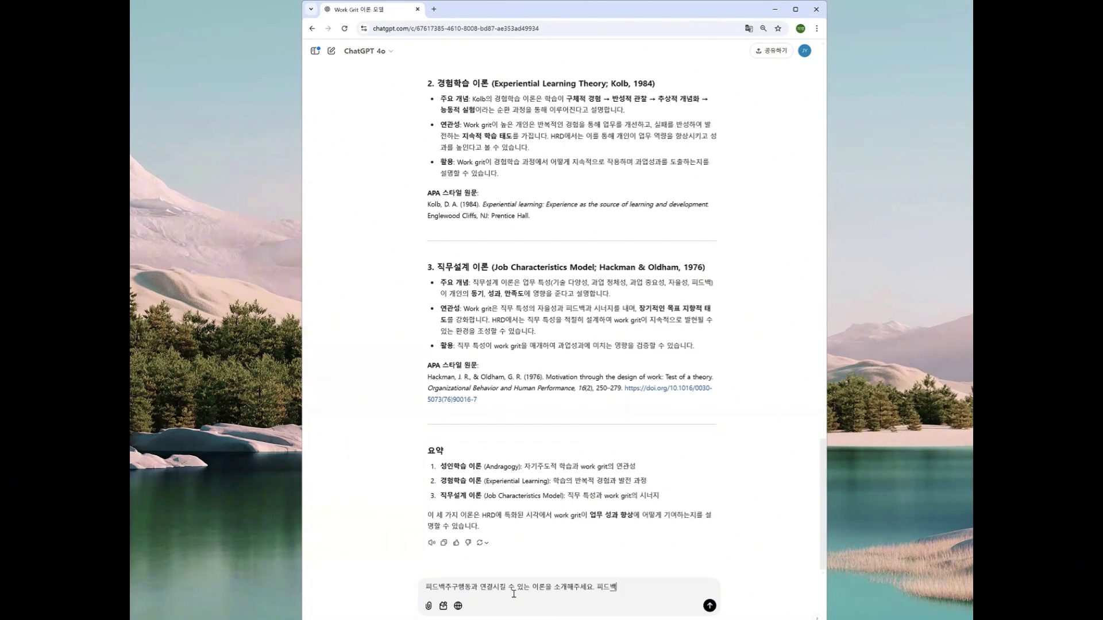
Step: Add a definition of 피드백추구행동 to the prompt: a team member seeks task feedback first rather than waiting for the leader's advice
type("추구행동이라는 것은 리더에게 팀원이 며")
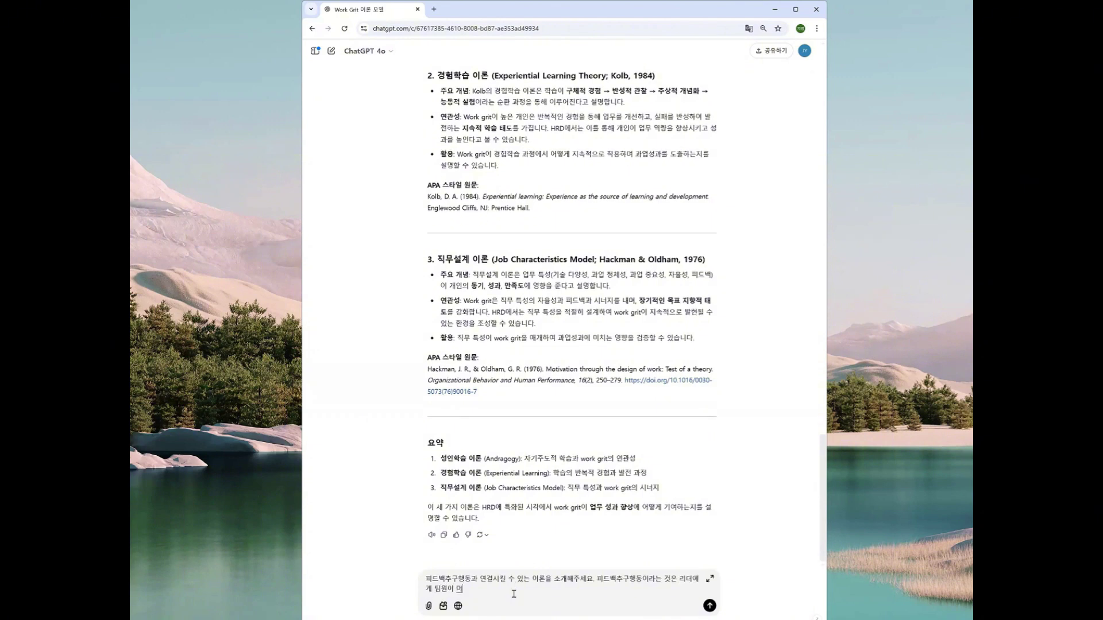
type("ㄴ저 피드")
key("BackSpace")
key("BackSpace")
type("조언ㅇ")
type(" 듣기를 기다리게")
key("BackSpace")
type("ㅣ보다 먼저")
type(" 피드백을")
key("BackSpace")
key("BackSpace")
key("BackSpace")
type("과업의 대한 피드백을")
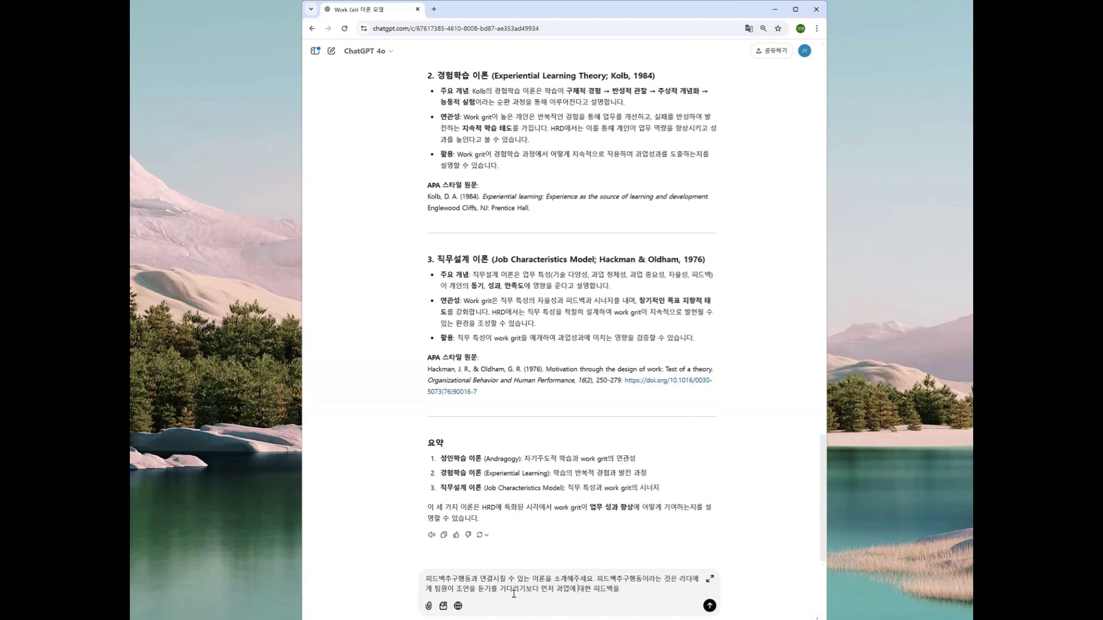
Step: Extend the definition to career feedback and proactive requests, ask which theories connect from a human resource development (인적자원개발) perspective, and send the prompt
key("BackSpace")
key("BackSpace")
type("이나 경력에")
key("End")
type("요청하는 팀원의 적그")
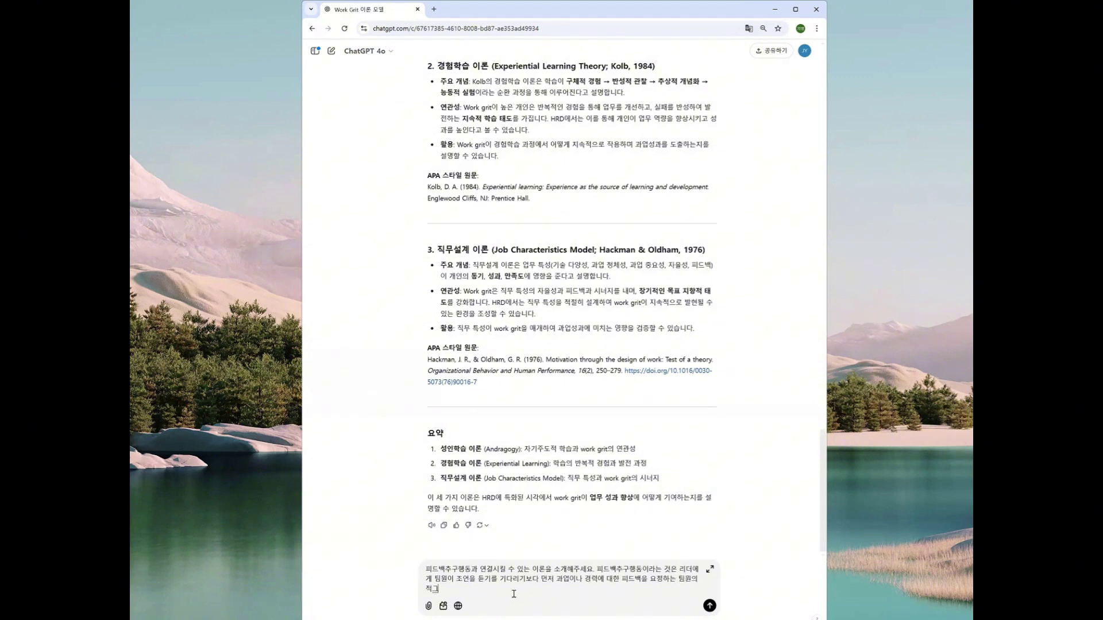
type("적인 행동을 말합니다. 어떤 이론을 예연결시킬 수있을까요. 인적자원개발 측면에서 알려주세요")
key("Return")
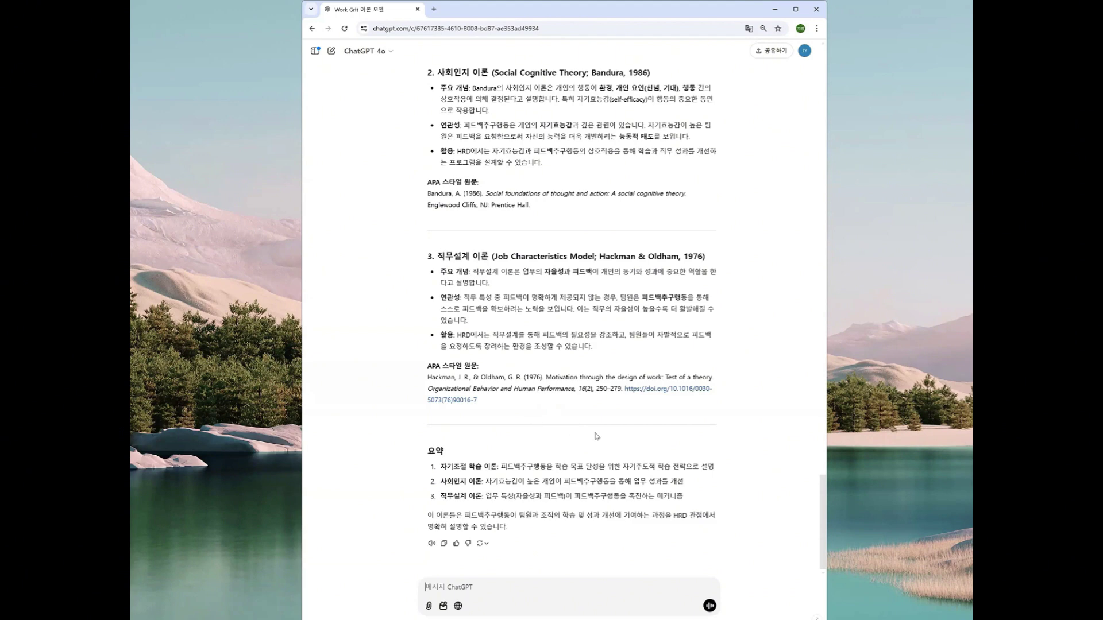
scroll(597, 437, "up", 4)
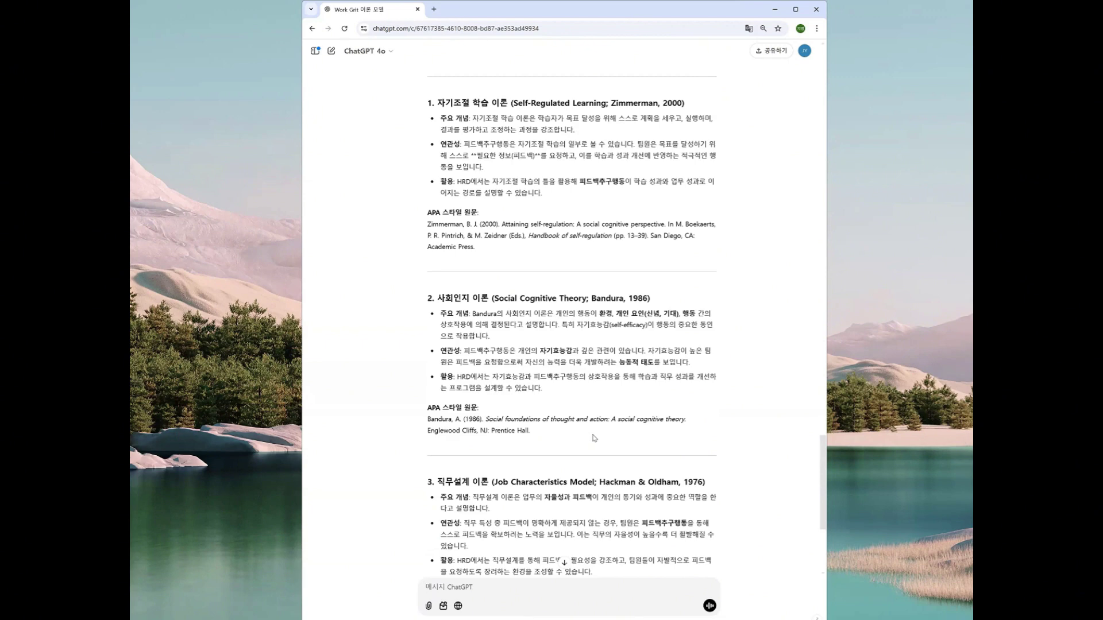
Step: Ask in Korean whether work grit can be linked to 자원보존이론 COR이론, after reading the rest of the feedback-seeking answer
scroll(594, 438, "down", 2)
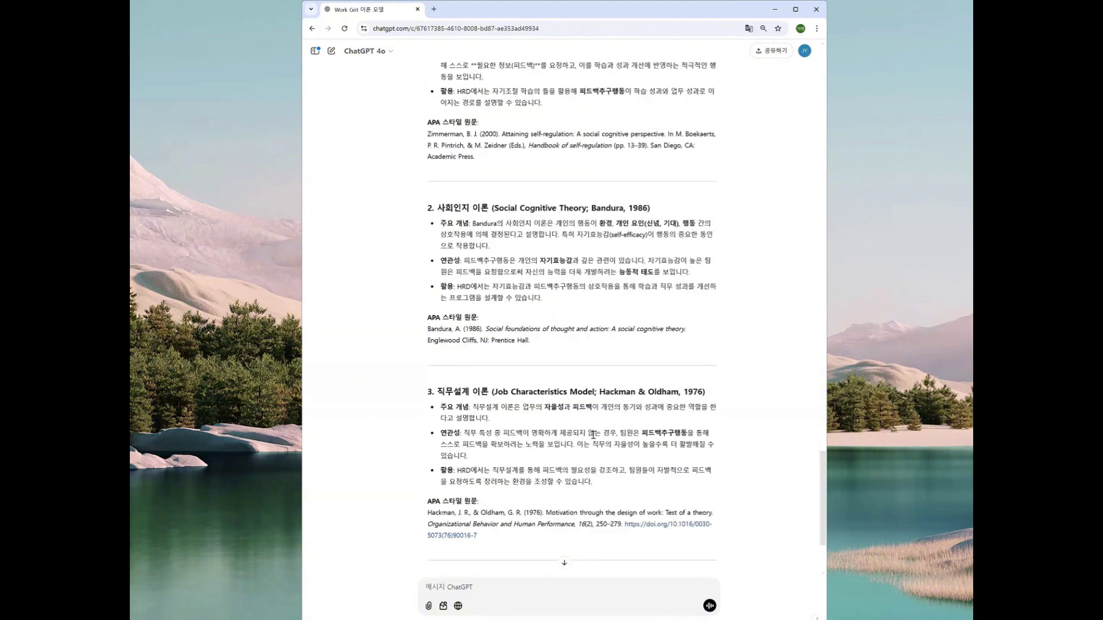
scroll(594, 435, "down", 3)
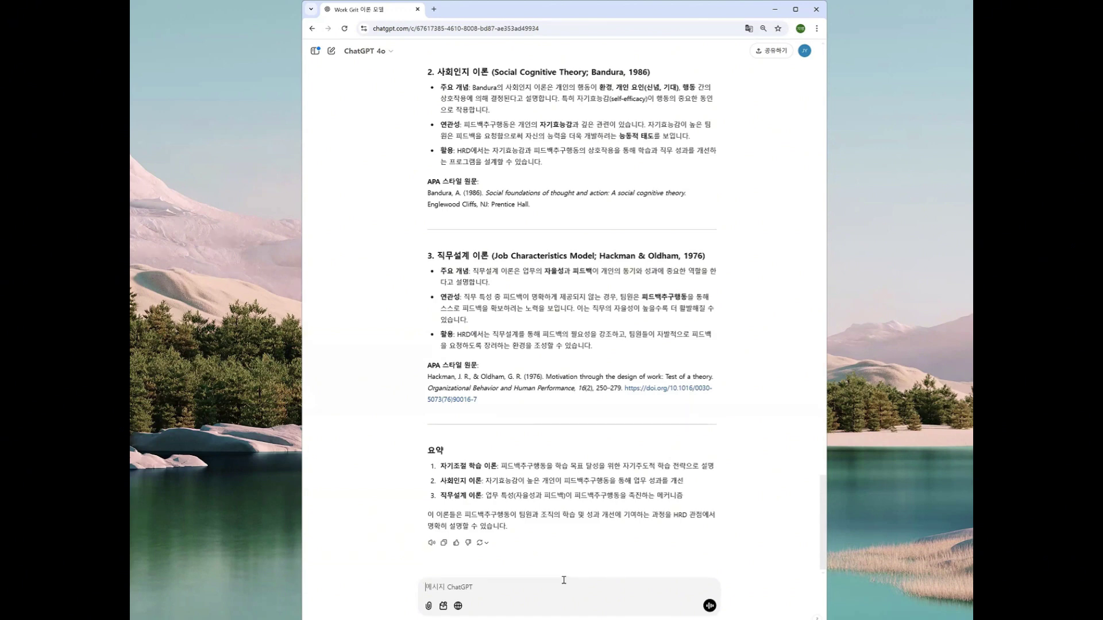
type("work grit")
type("을 ")
type("자원보존이론")
type(" COR이론과 예")
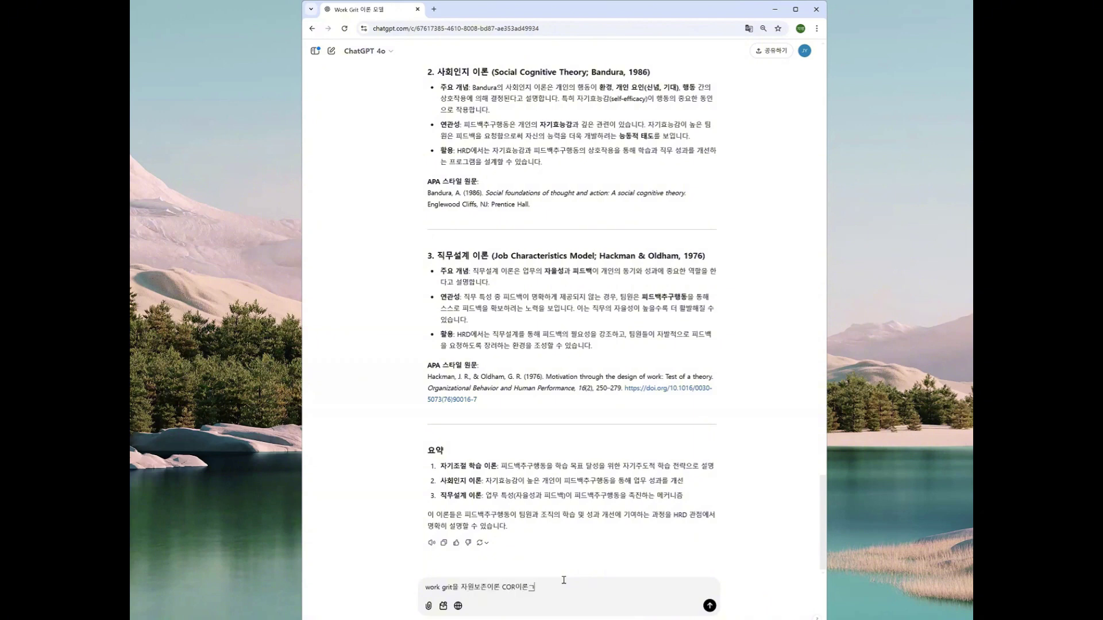
type("계시킬 순 없나요? ㄷ")
key("BackSpace")
key("Return")
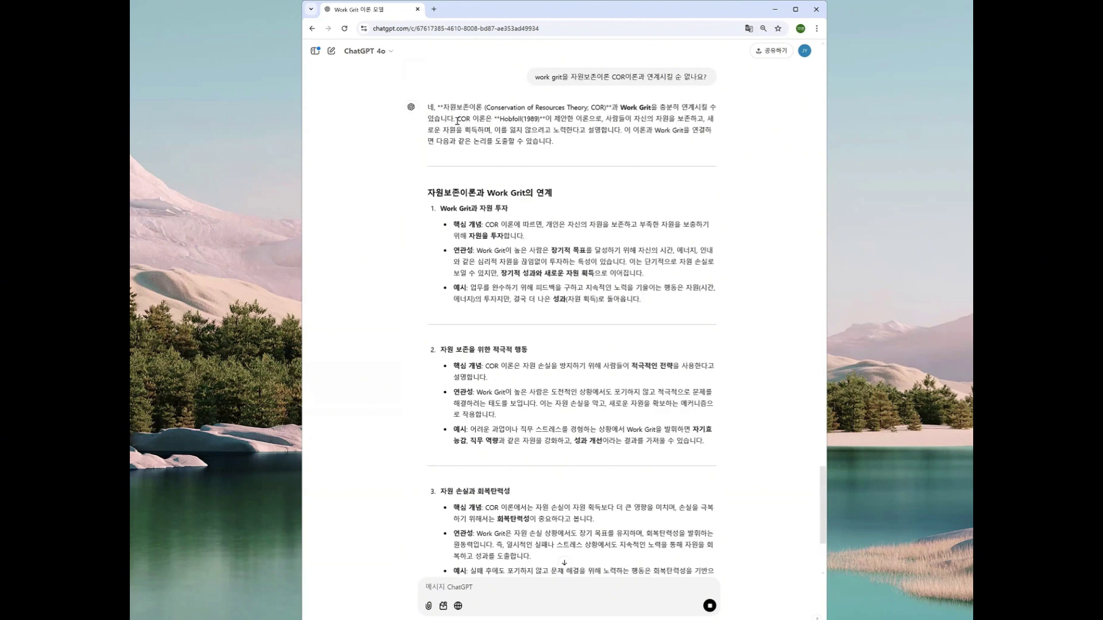
Step: Review the COR theory answer and ask in Korean for several theories explaining the relationship between 코칭리더십 and 그릿
left_click_drag(458, 120, 573, 130)
scroll(607, 209, "down", 3)
scroll(603, 207, "down", 3)
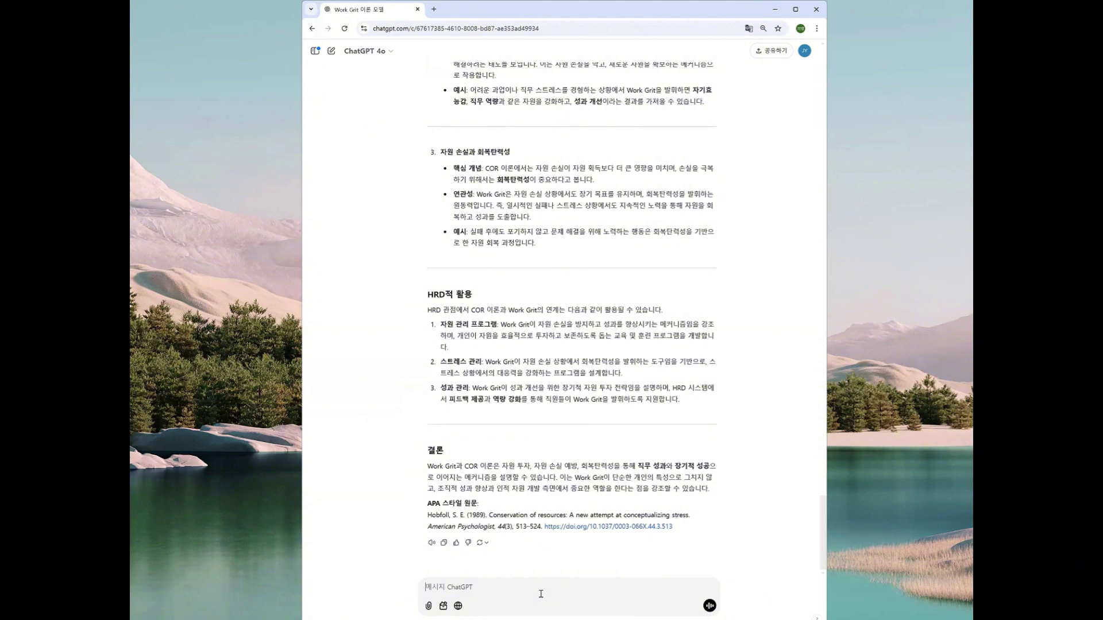
type("코칭리더십과 그릿 간의 관계를 설명할 수 있는 이론을 몇개 소개해 주세요.")
key("Return")
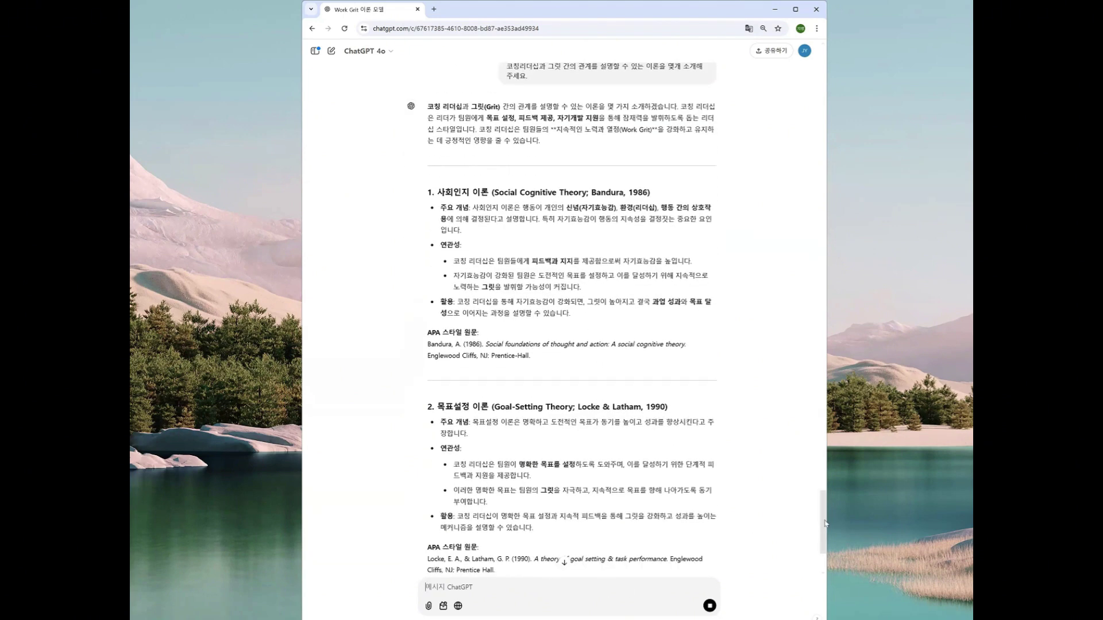
Step: Read through the theories, explanations and APA sources in the answer on coaching leadership and grit
left_click_drag(823, 551, 854, 511)
scroll(734, 466, "down", 7)
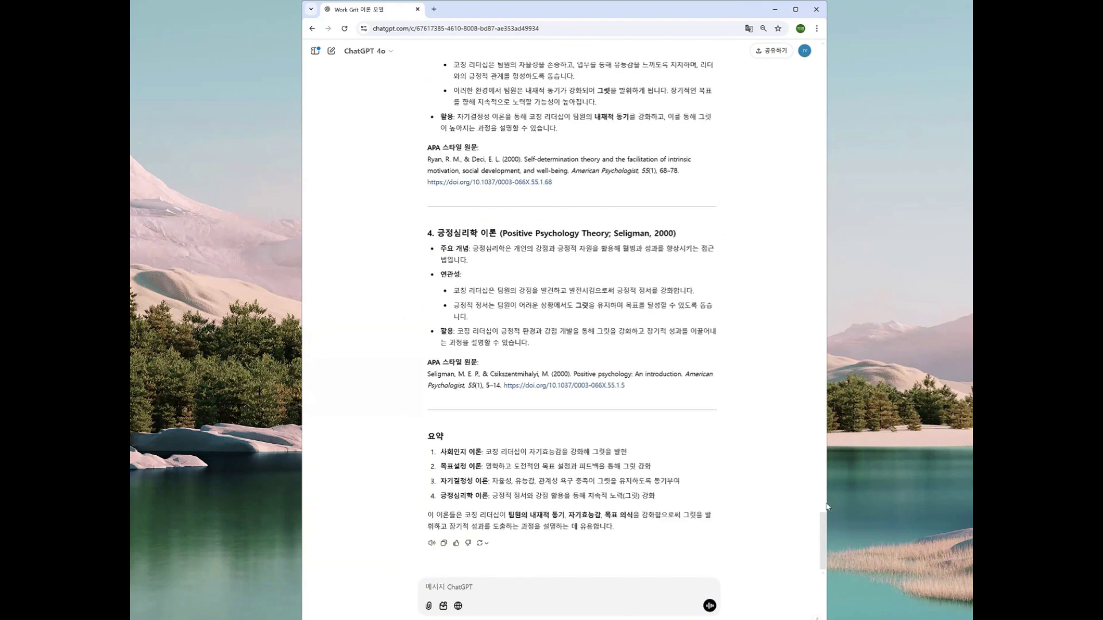
scroll(688, 434, "up", 20)
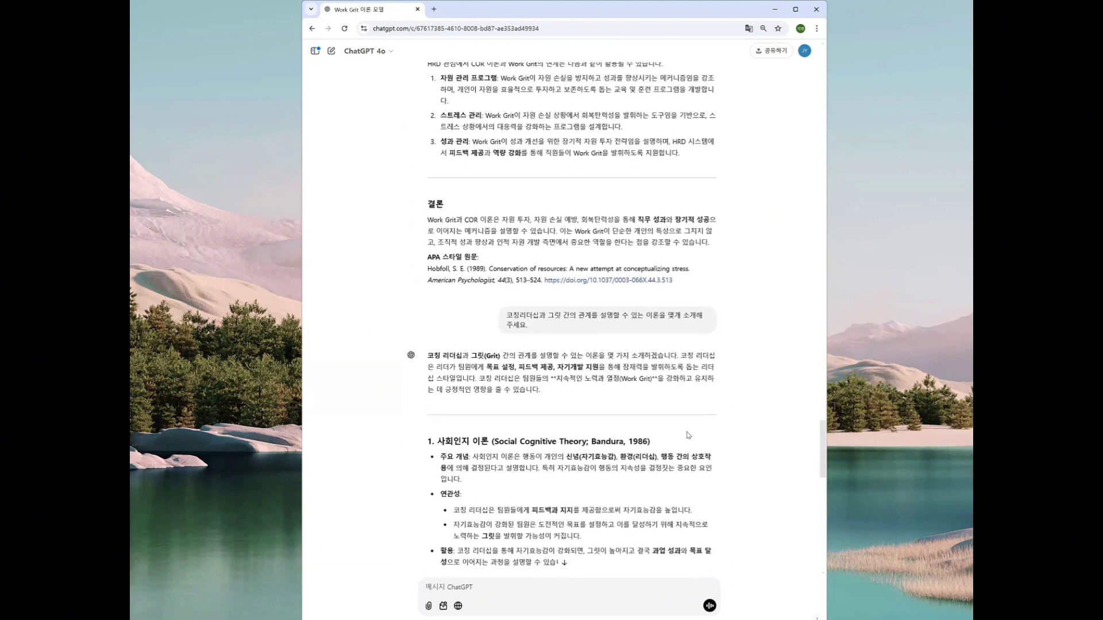
scroll(689, 435, "down", 2)
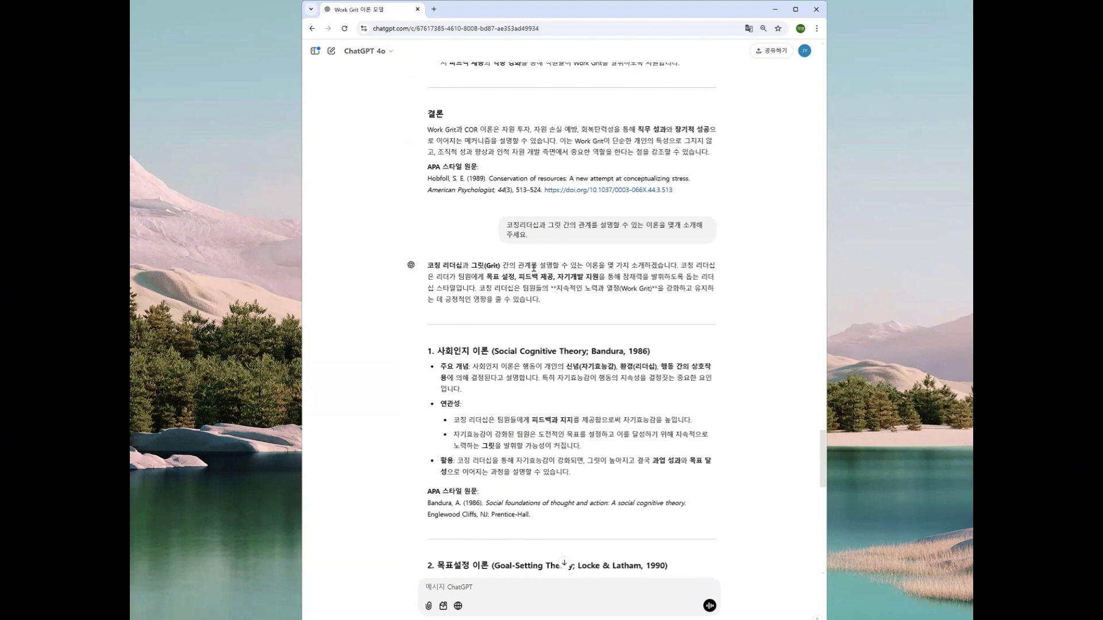
scroll(606, 293, "down", 2)
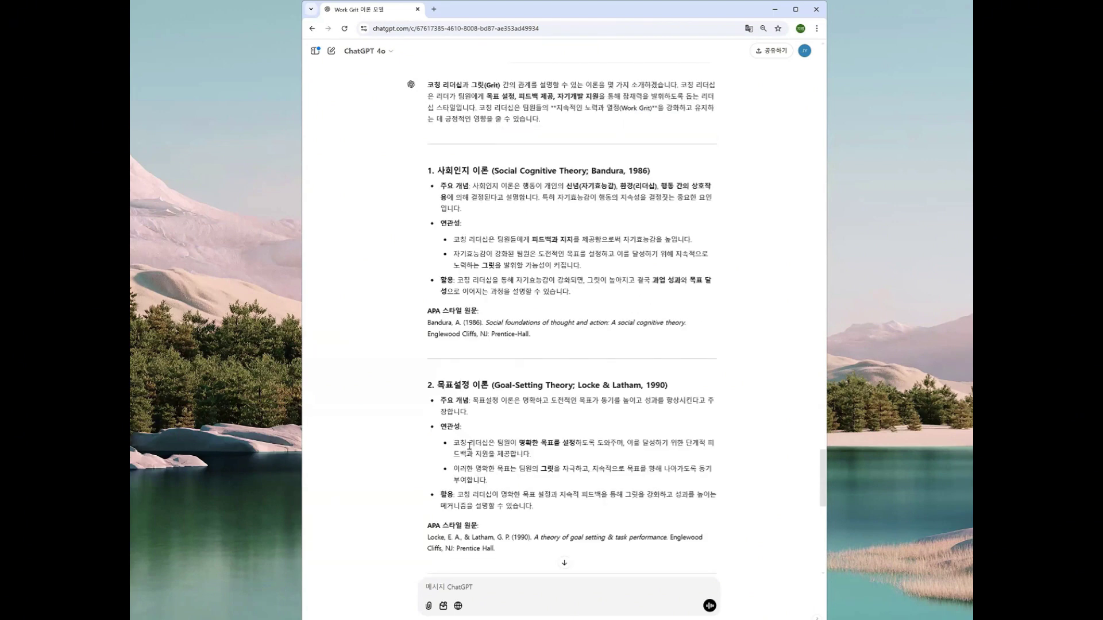
scroll(460, 446, "down", 2)
Step: Highlight the 목표설정 이론 (Goal-Setting Theory) heading in the answer and examine its explanation
left_click_drag(436, 385, 489, 385)
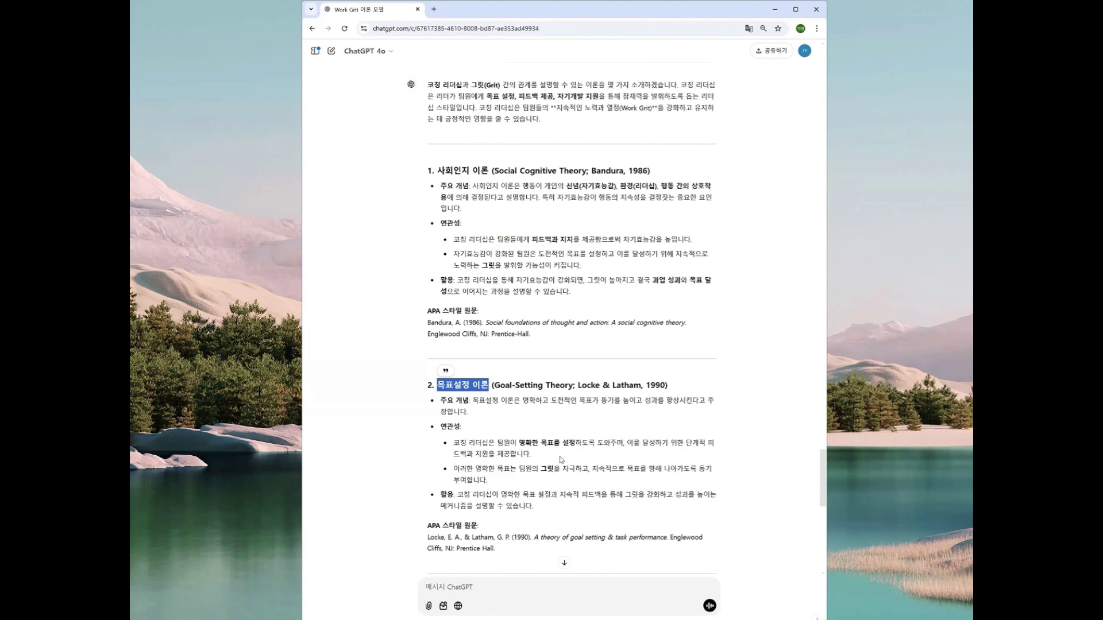
left_click(625, 483)
scroll(425, 337, "down", 1)
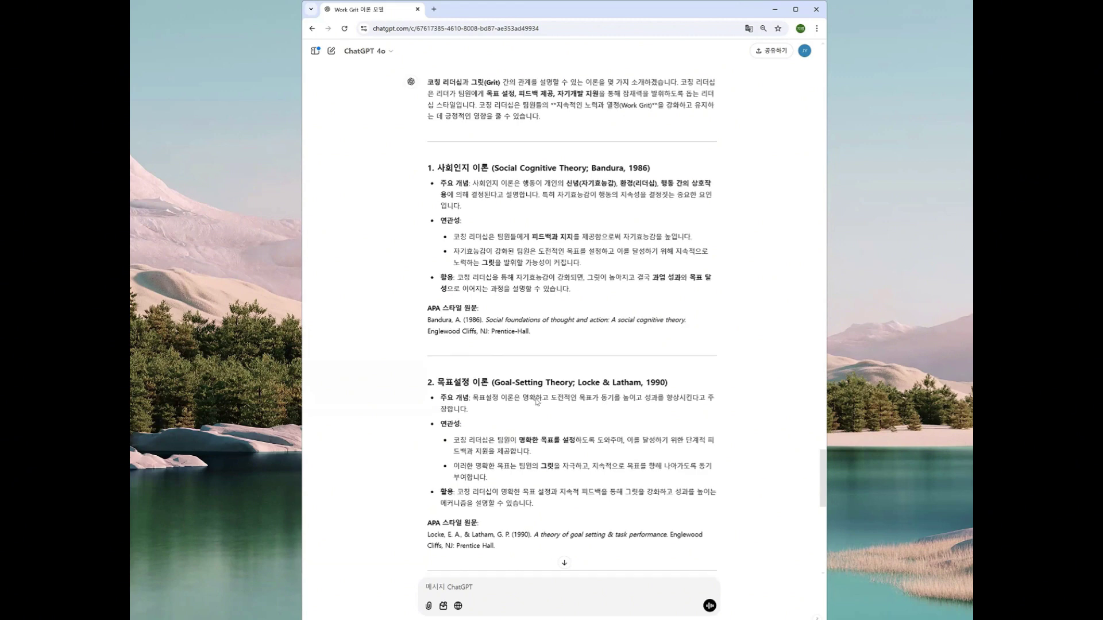
left_click_drag(435, 340, 669, 344)
left_click(669, 344)
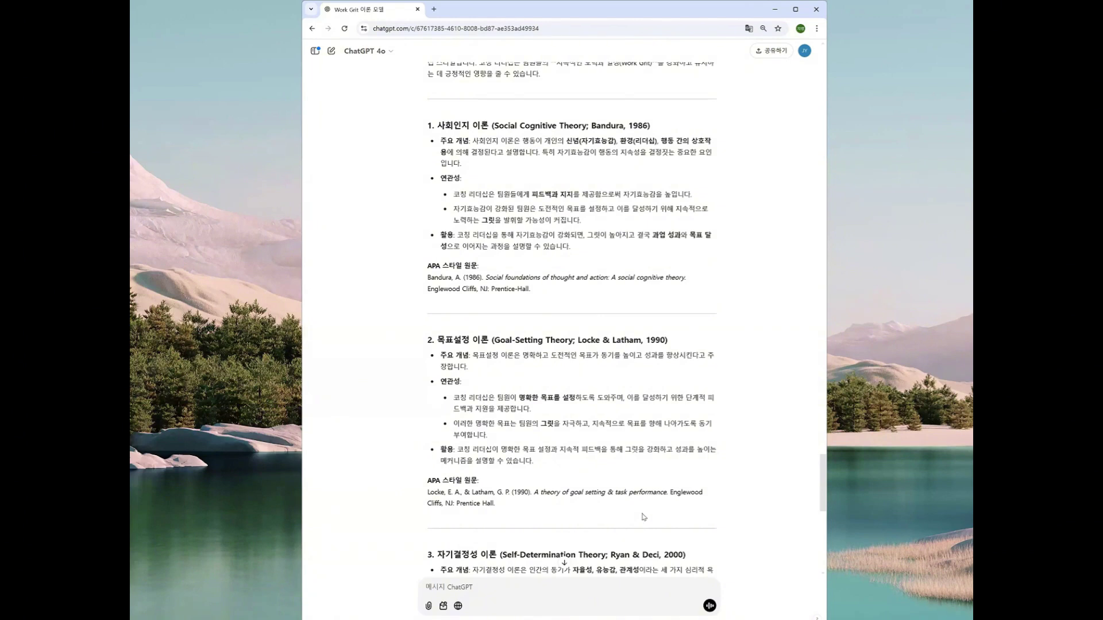
Step: Highlight the APA reference under Goal-Setting Theory and its title, A theory of goal setting & task performance
mouse_move(418, 498)
left_mouse_down()
mouse_move(470, 505)
mouse_move(442, 132)
mouse_move(527, 513)
mouse_move(428, 500)
left_mouse_up()
left_click(527, 512)
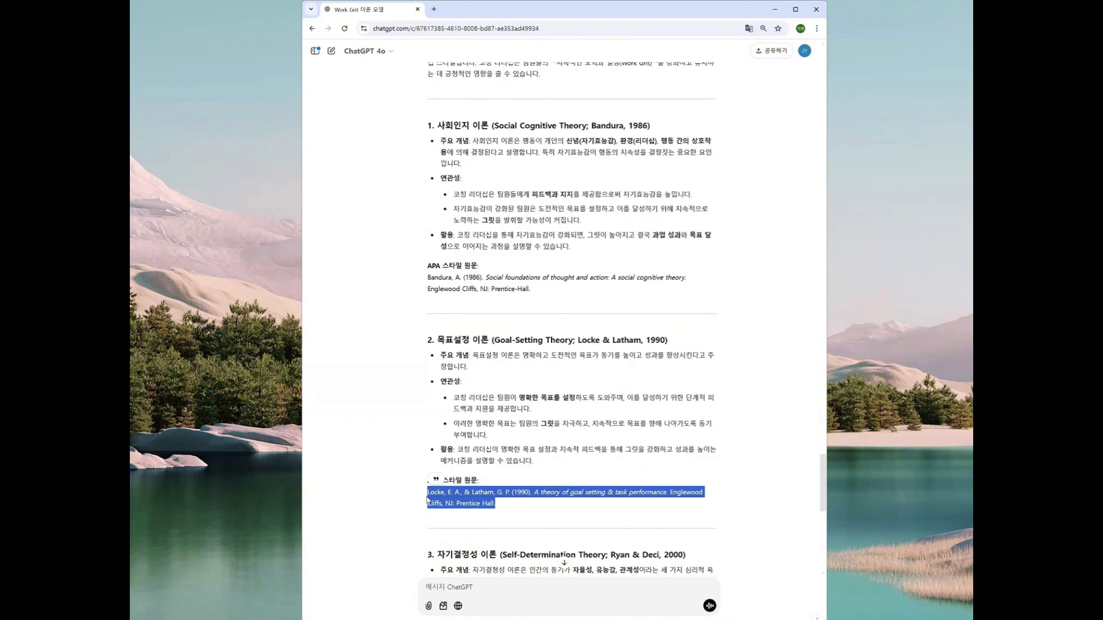
left_click_drag(532, 492, 670, 492)
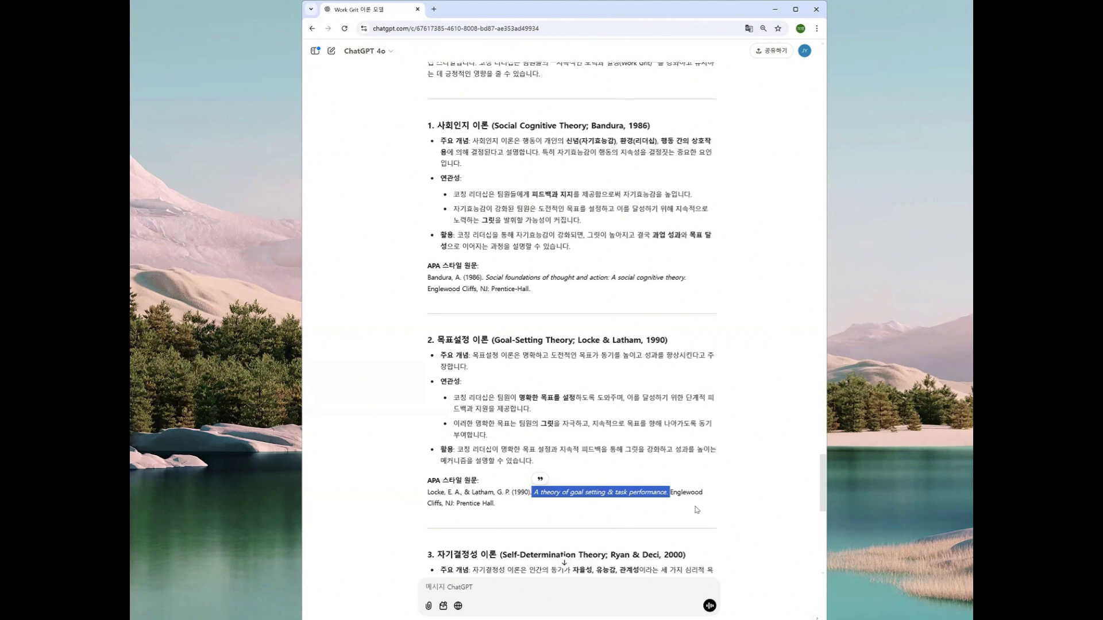
left_click(664, 514)
Step: Write "1. 두개 이상의 변인 간의 관계를 넣고 질문하는게 좋다" in the message box and start a point numbered 2
scroll(662, 512, "down", 10)
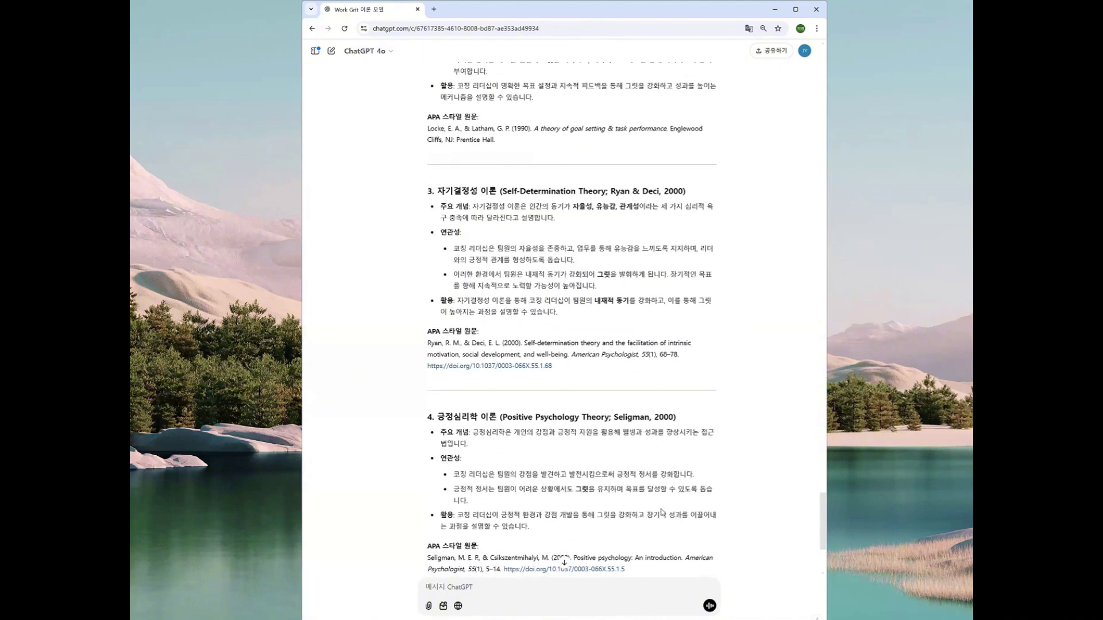
left_click(635, 587)
type("1.")
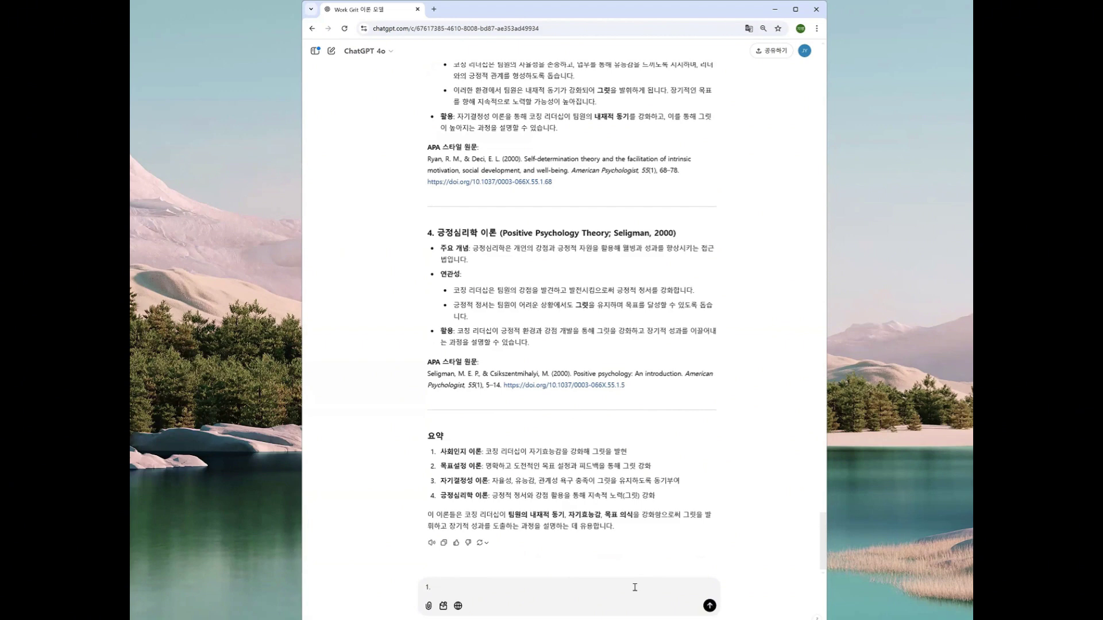
type(" 두개 이상의 변")
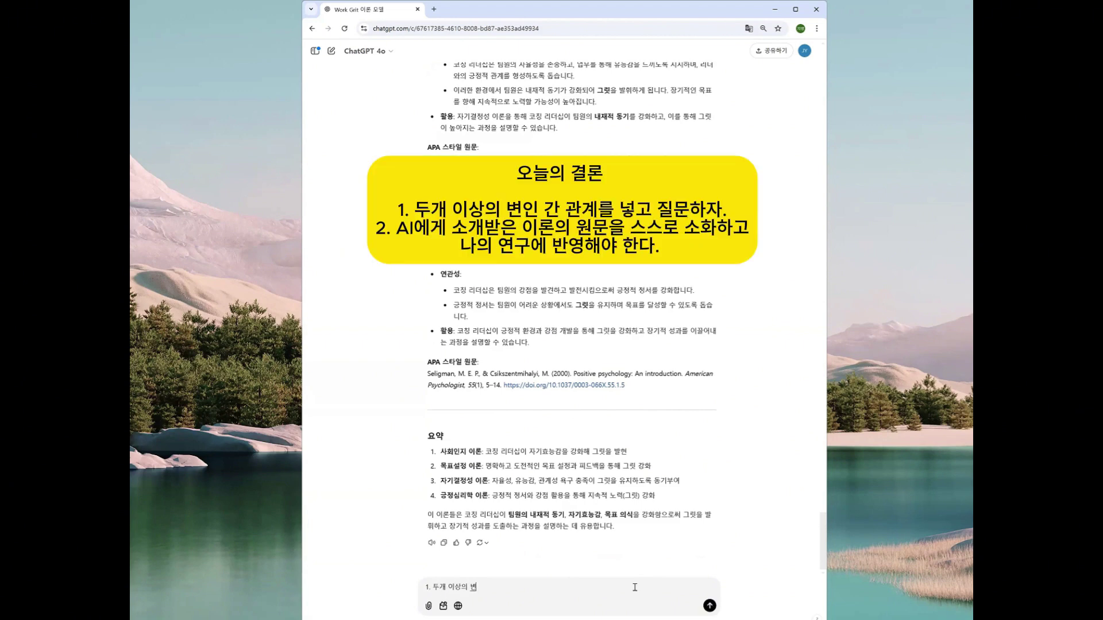
type("인 간의 관계를 ")
type("넣고 지")
type("ㄹ문하는게 좋다 2")
type(". ㄷ")
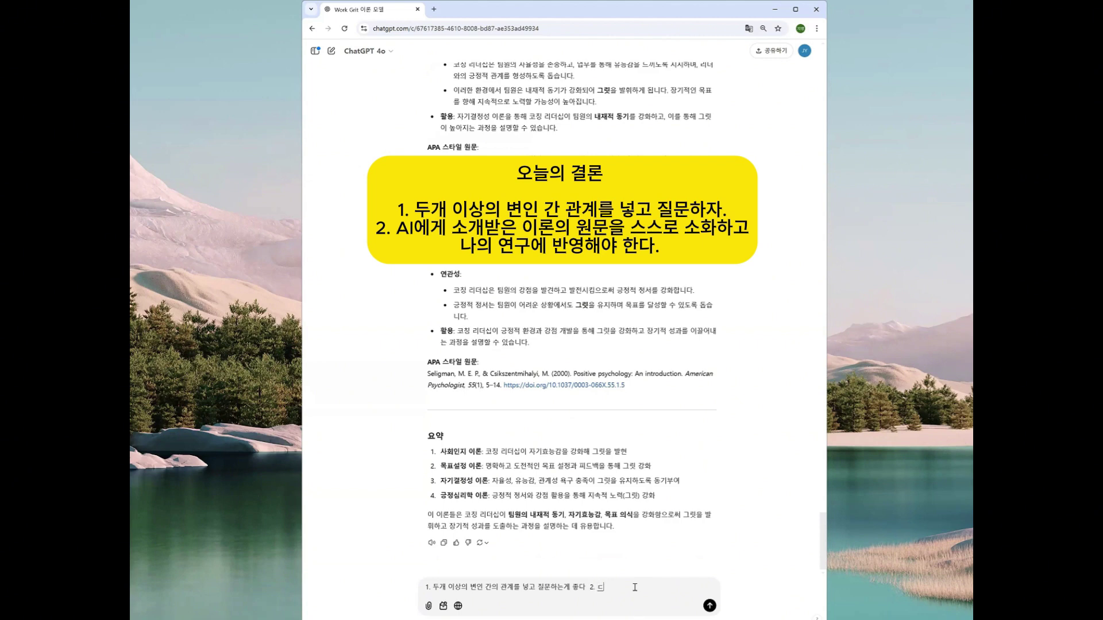
Step: Begin point 2 of the note with "소개받은 이론의 원문을 참고해서"
key("BackSpace")
type("이론의")
key("BackSpace")
key("BackSpace")
key("BackSpace")
type("소개받은 이론의 원문을 참고했")
type("서")
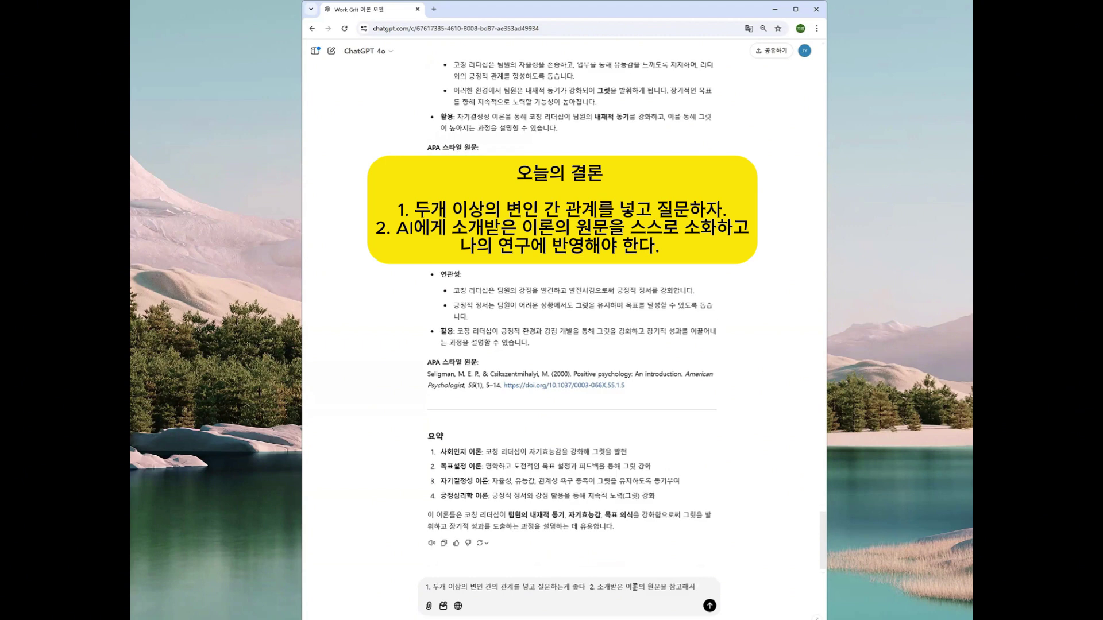
Step: Replace 참고해서 with 스터디하고 in point 2 and complete it with "나의 글에 가져오는게 필요하다 ★★"
key("BackSpace")
key("BackSpace")
key("BackSpace")
type("스터디해")
type("고 나의 그")
type("로 ")
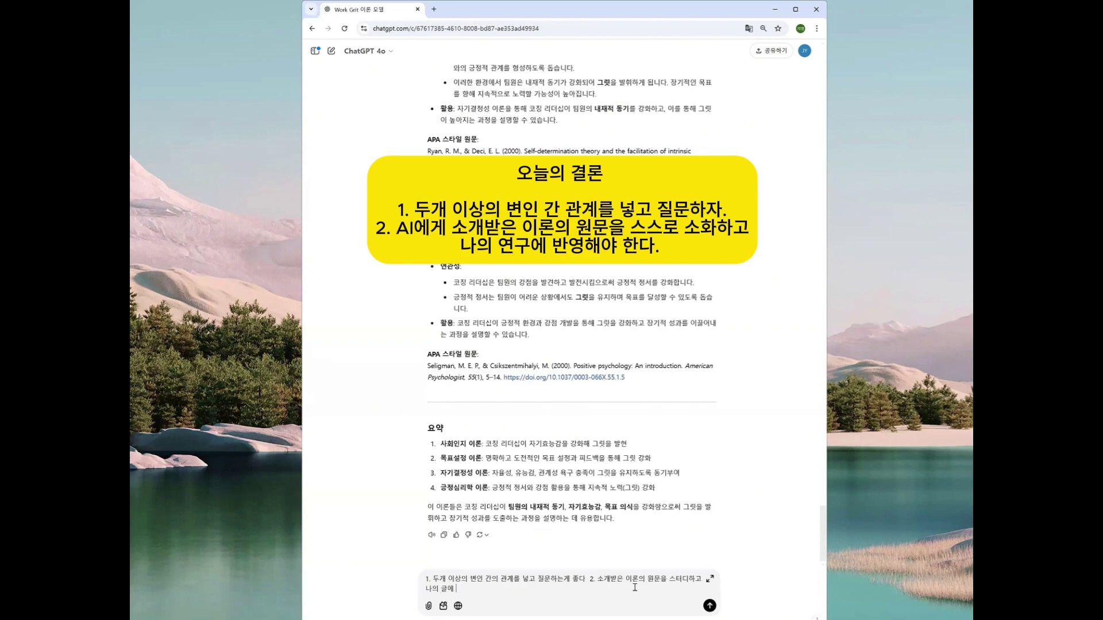
type(" 가져오는게 필요하다")
type("★★")
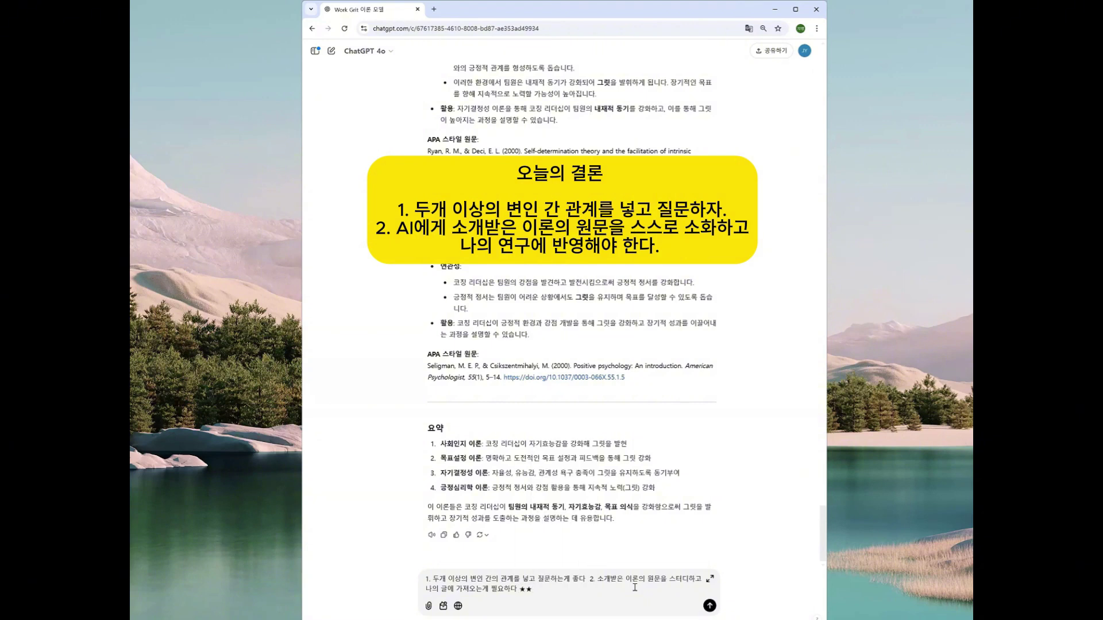